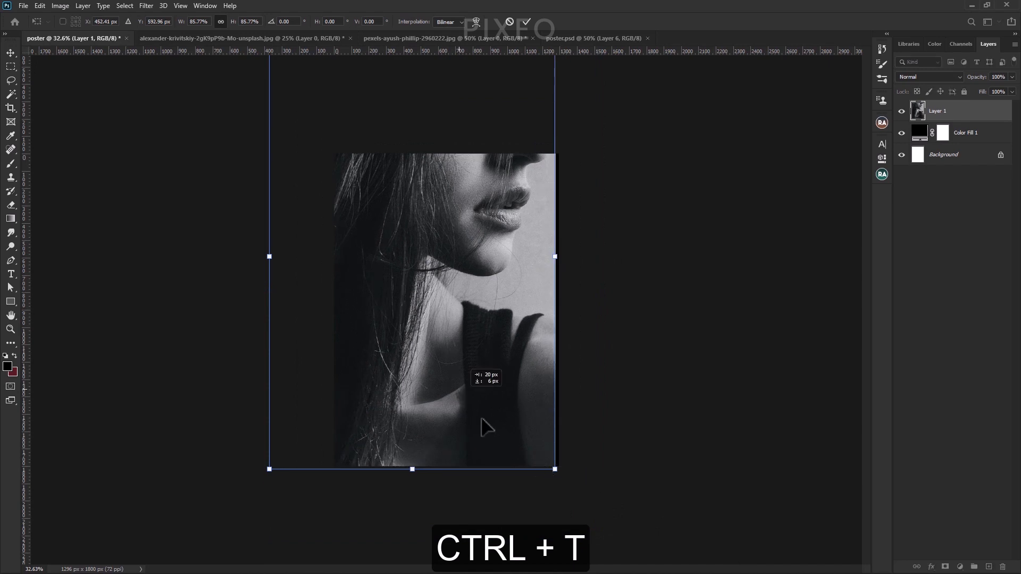
Scale the woman's portrait proportionally to about 63% so its height matches the poster canvas
left_click_drag(324, 142, 391, 243)
left_click_drag(437, 299, 358, 209)
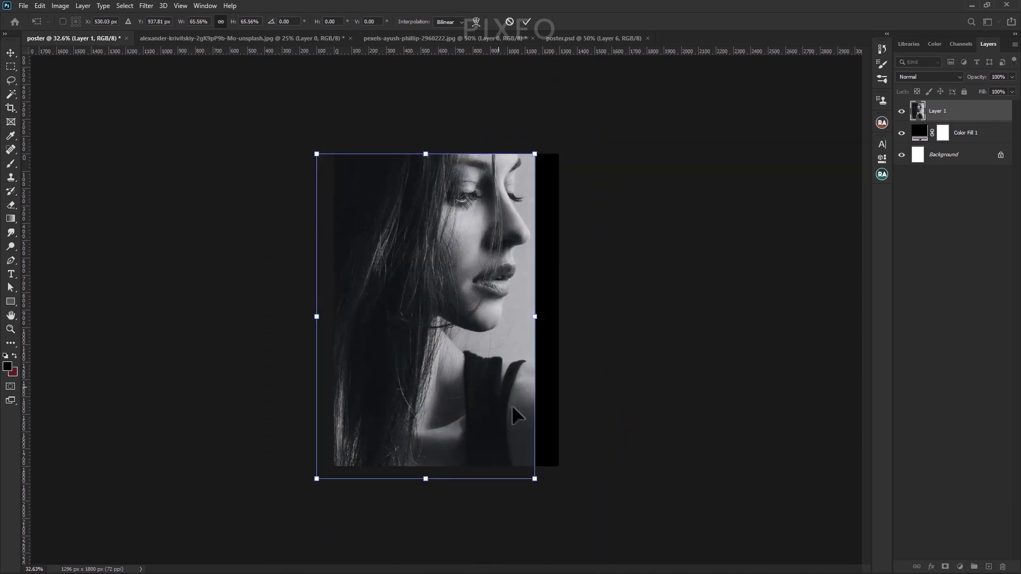
left_click_drag(534, 480, 526, 468)
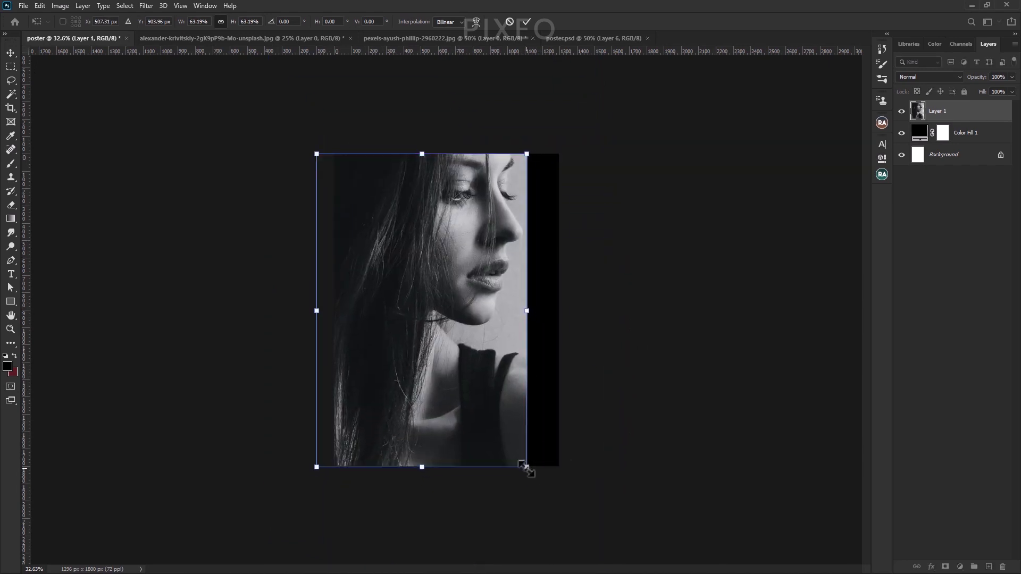
Flip the woman's portrait horizontally and enlarge it to about 73%, centred across the canvas with its upper edge on the canvas edge
right_click(436, 290)
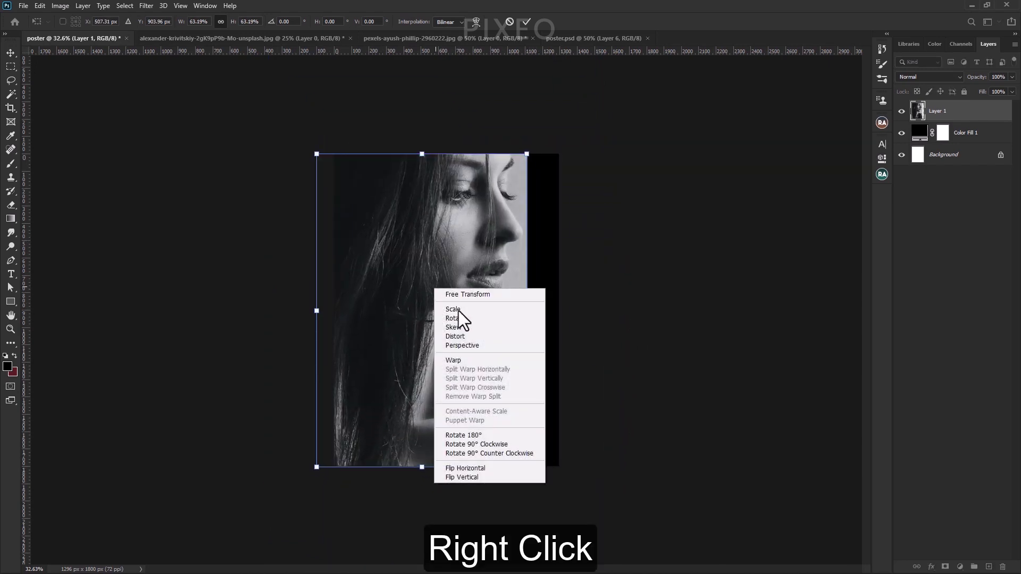
left_click(472, 464)
left_click_drag(447, 392, 465, 391)
left_click_drag(544, 155, 575, 108)
left_click_drag(432, 258, 425, 325)
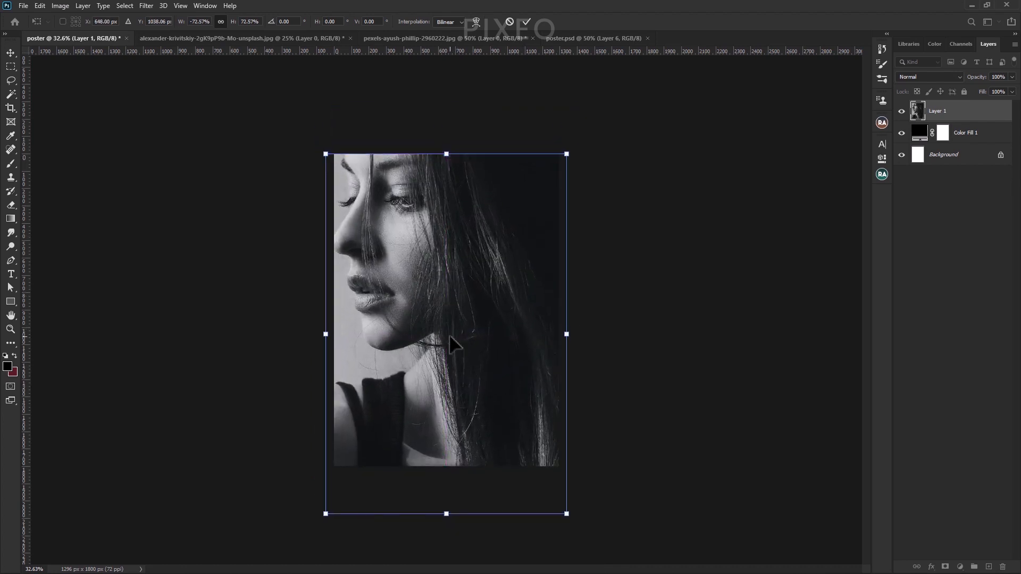
Enlarge the flipped portrait to about 76%, keeping it horizontally centred and aligned with the canvas's upper edge
key("Right")
key("Right")
key("Right")
key("Right")
key("Right")
key("Right")
key("Right")
key("Right")
key("Right")
key("Right")
key("Right")
left_click_drag(330, 506, 314, 506)
left_click_drag(386, 350, 386, 358)
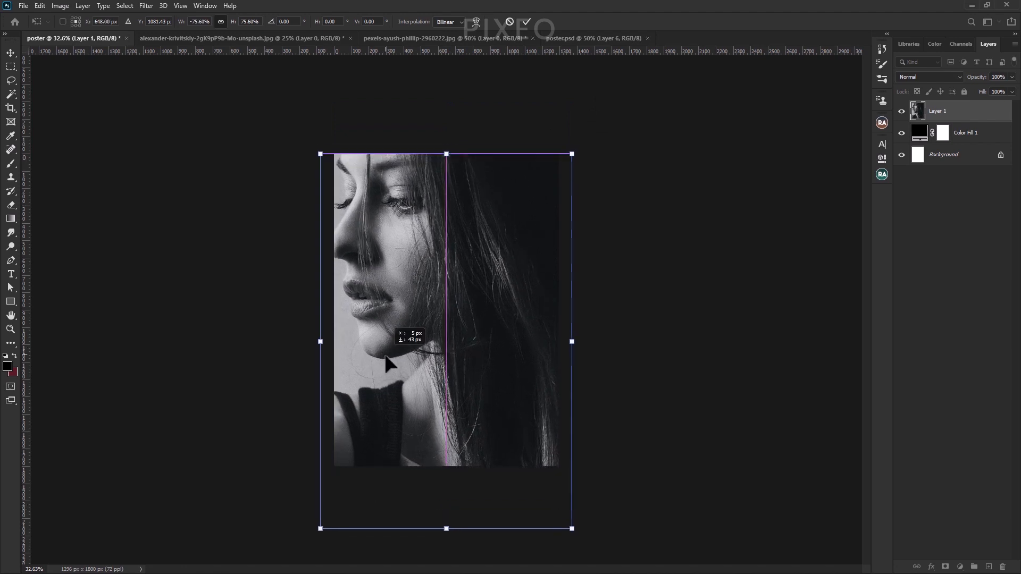
Nudge the portrait rightward to about X 706 px so the full face profile fits the canvas, and apply the transform
key("Right")
key("Right")
key("Right")
key("Right")
key("Right")
key("Right")
key("Right")
key("Right")
key("Right")
key("Right")
key("Right")
key("Right")
key("Right")
key("Right")
key("Right")
key("Right")
key("Right")
key("Right")
key("Right")
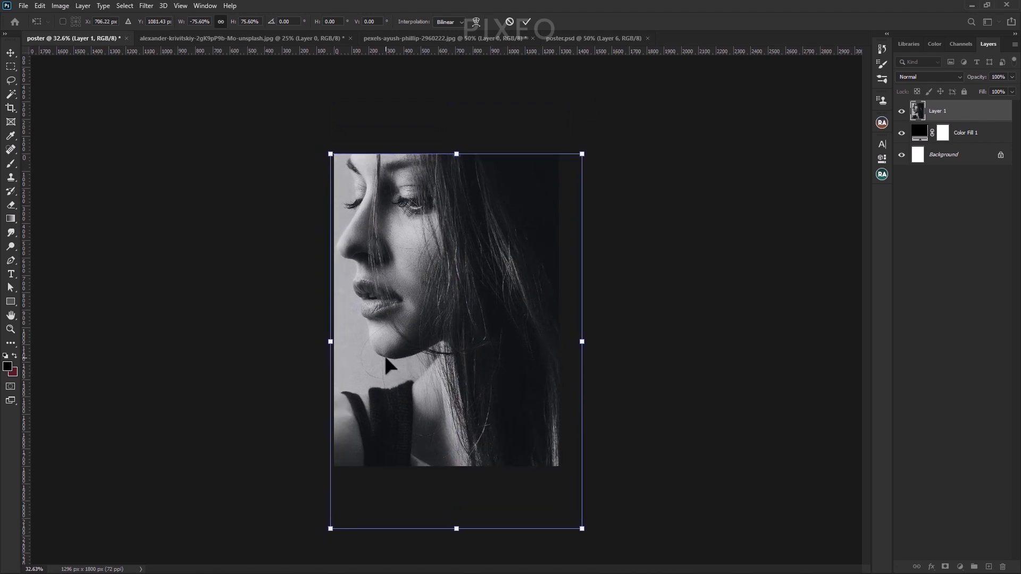
left_click(527, 21)
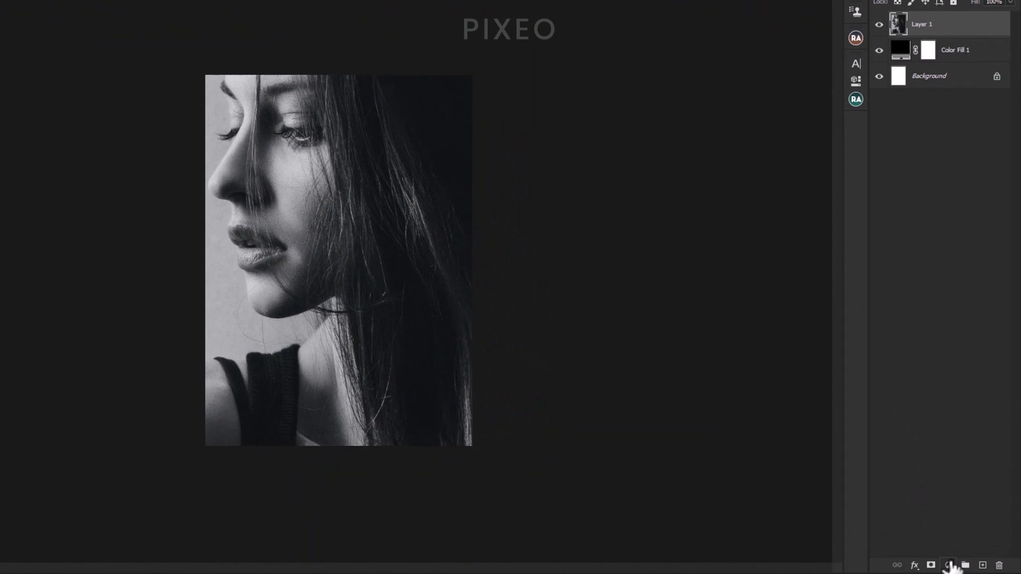
Add a Levels adjustment clipped to the woman's portrait, with input black 17, input white 230 and output white 216
left_click(949, 565)
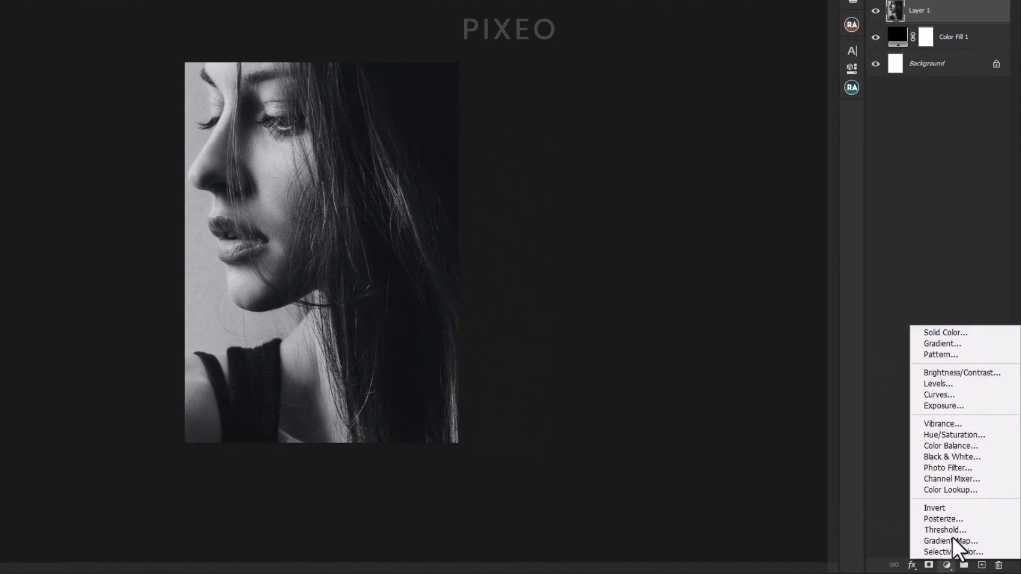
left_click(959, 381)
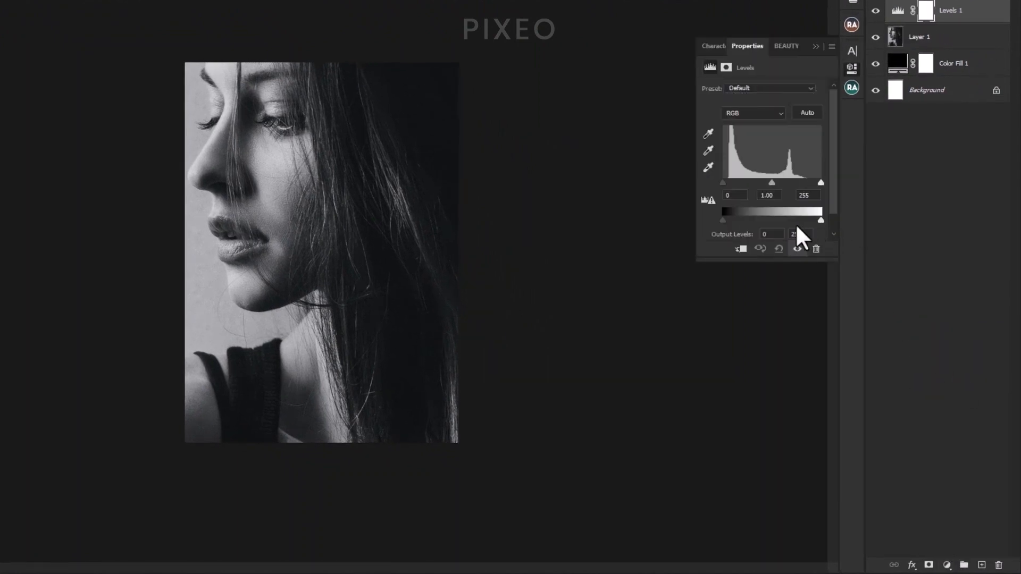
left_click_drag(822, 184, 811, 181)
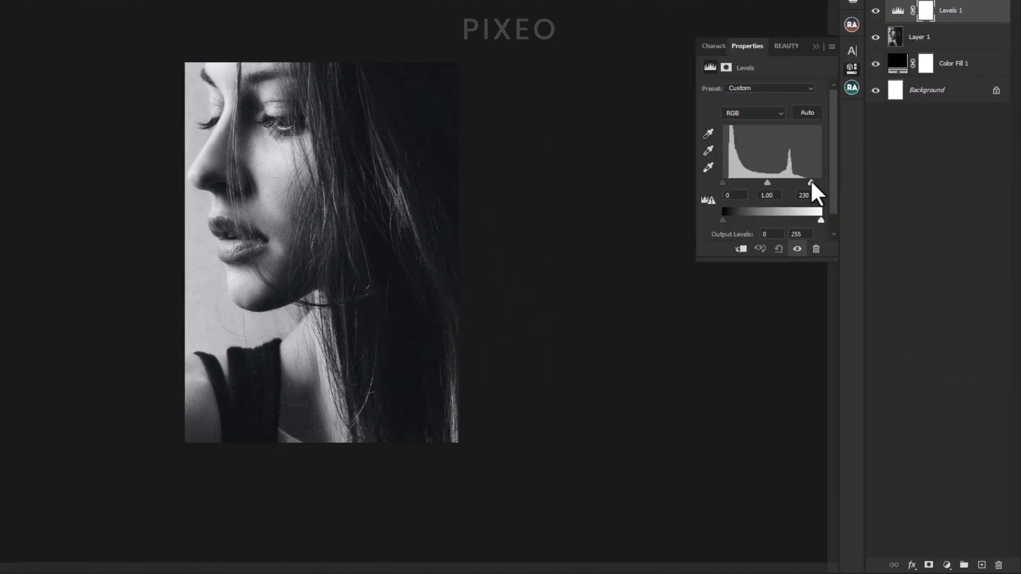
left_click_drag(817, 221, 807, 221)
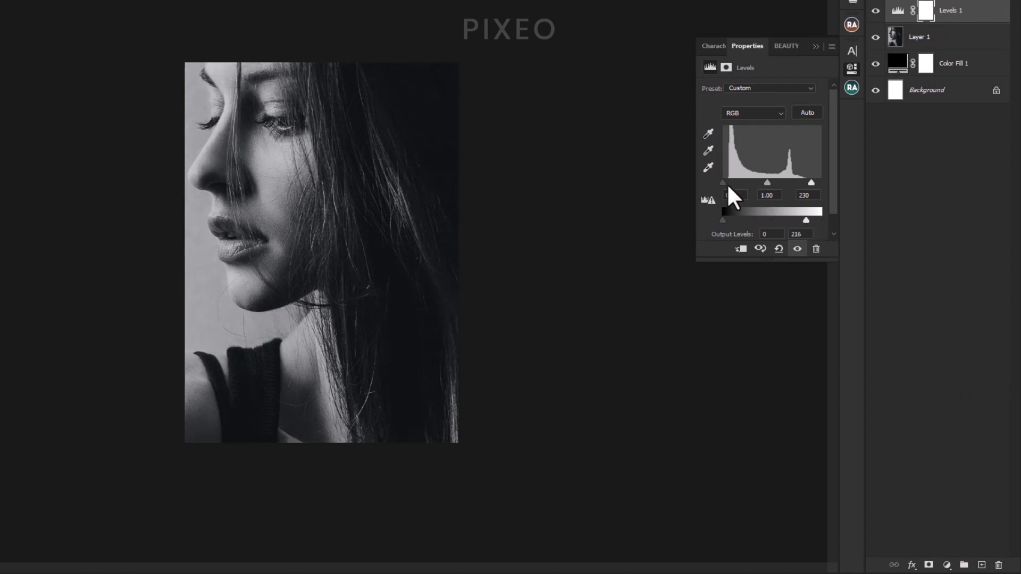
left_click_drag(721, 182, 729, 180)
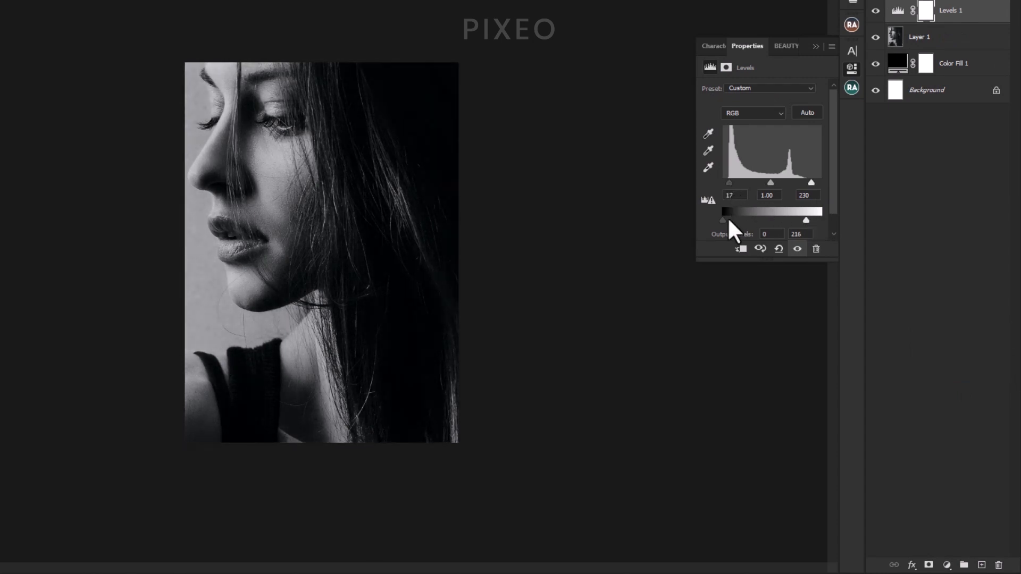
left_click(771, 234)
left_click_drag(771, 181, 770, 182)
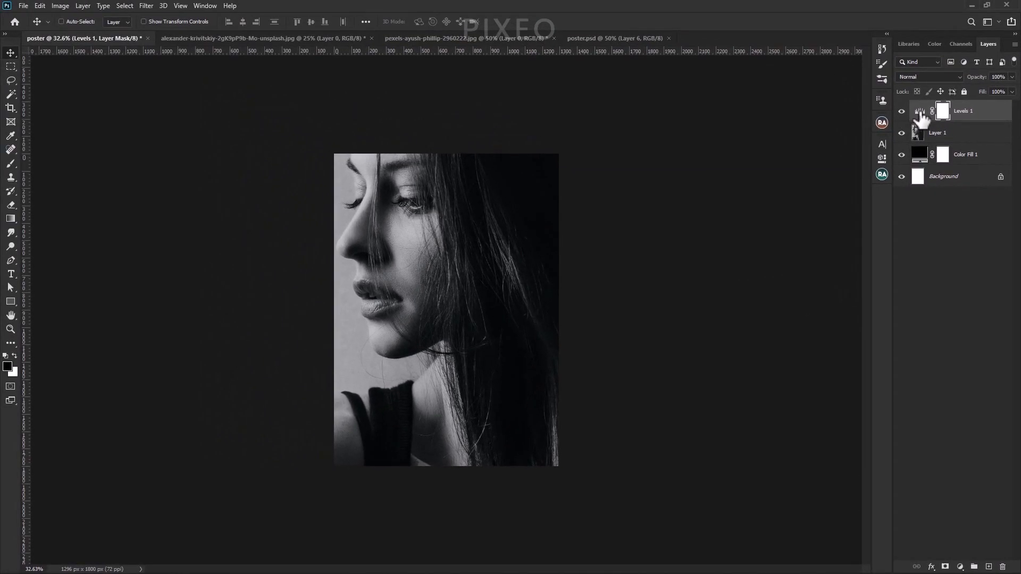
left_click(792, 309)
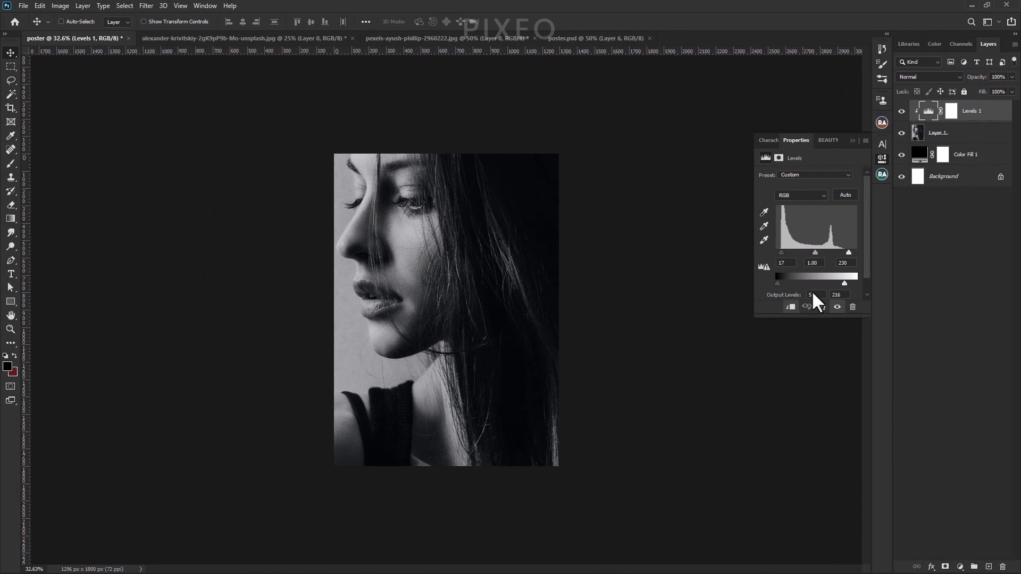
left_click(853, 140)
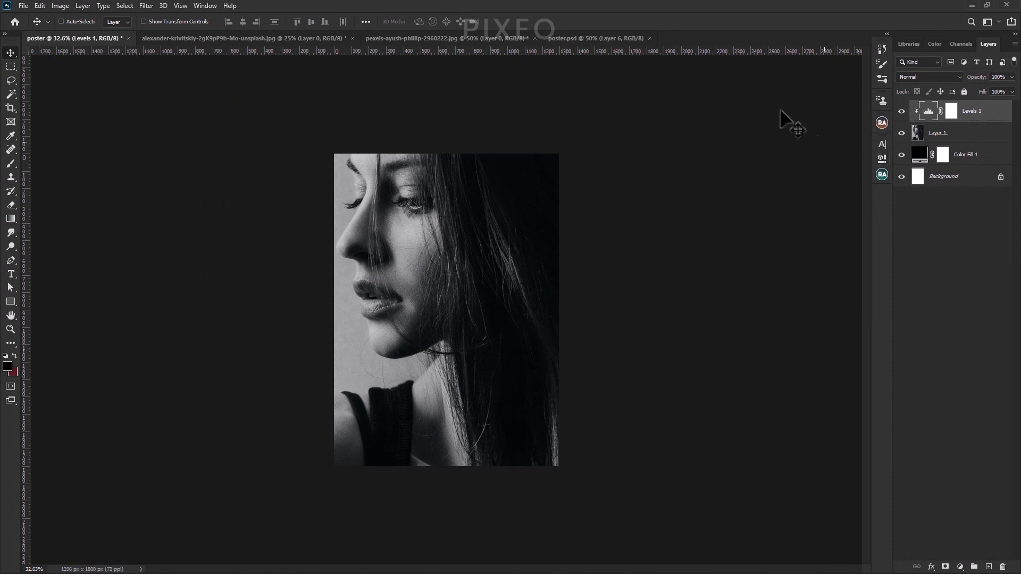
Copy the shadow-patterned face from pexels-ayush-phillip-2960222.jpg into the poster document above the Levels adjustment
left_click(452, 38)
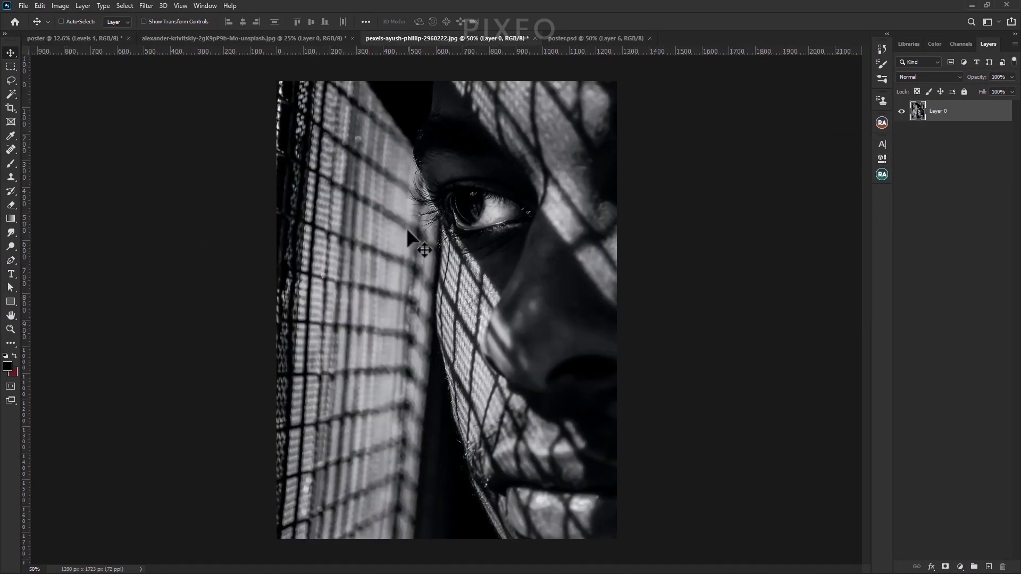
left_click_drag(356, 200, 178, 134)
left_click_drag(466, 302, 475, 308)
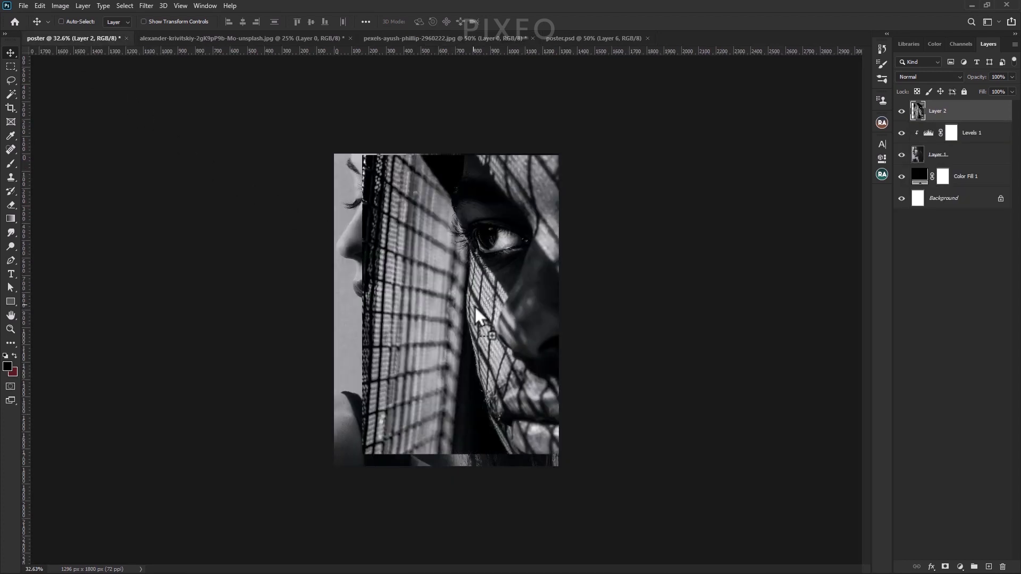
Enlarge the shadow-patterned face proportionally to about 108% so it covers the poster's full height
key("ctrl+t")
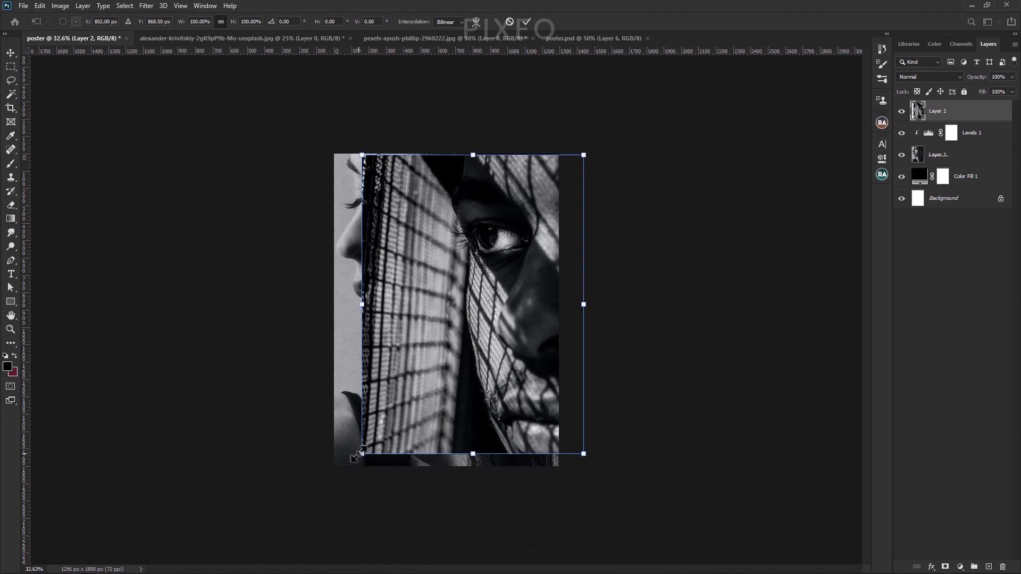
left_click_drag(356, 455, 349, 471)
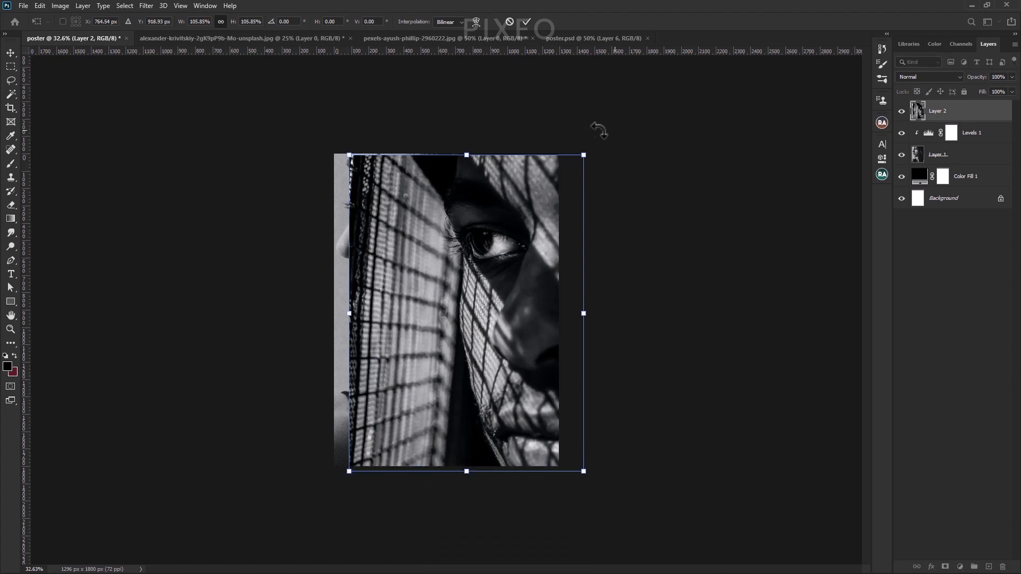
left_click_drag(583, 155, 588, 149)
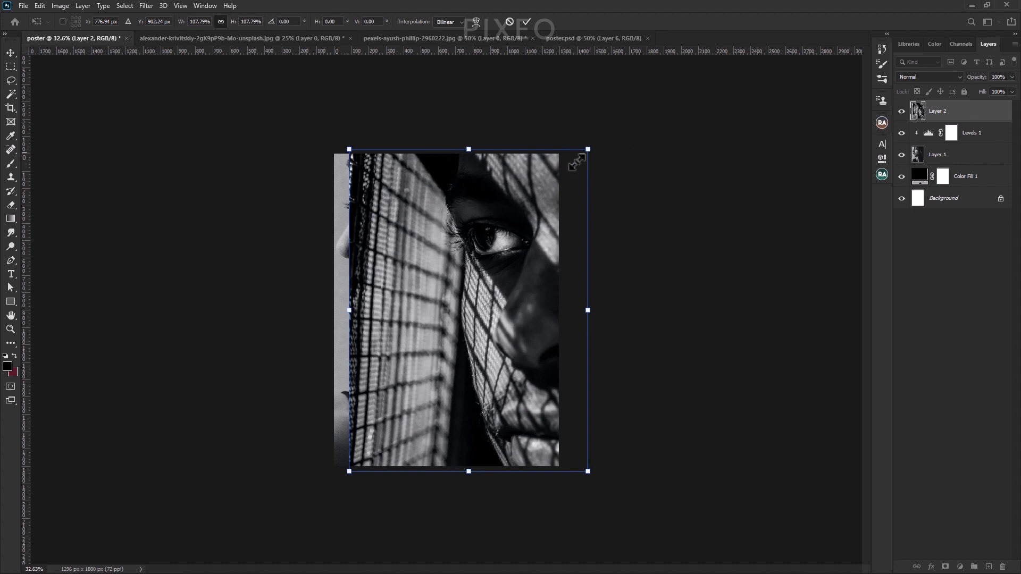
Flip the shadow-patterned face horizontally, move it over the right part of the poster, and apply the transform
right_click(484, 248)
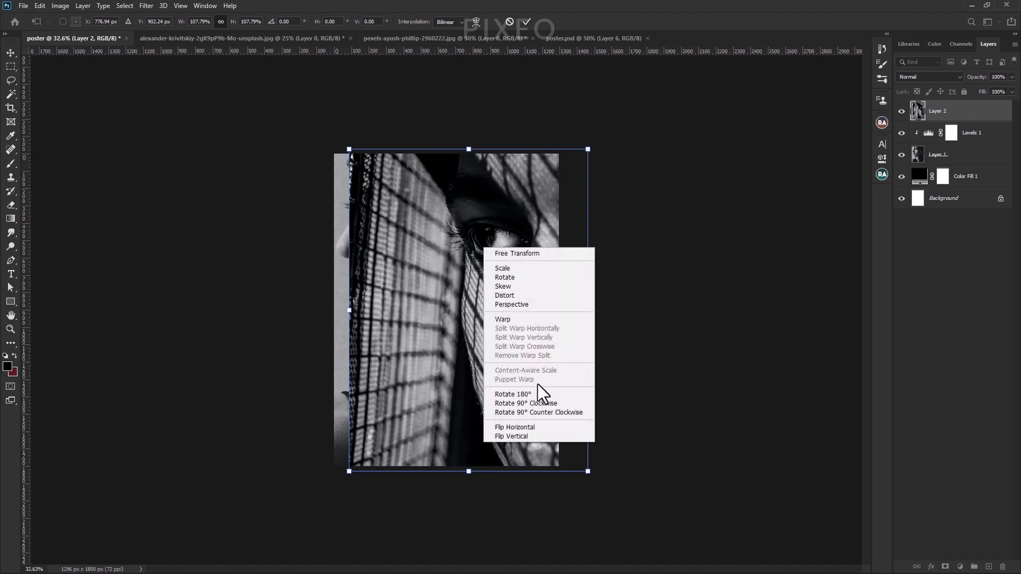
left_click(524, 427)
left_click_drag(473, 374, 558, 361)
left_click(528, 22)
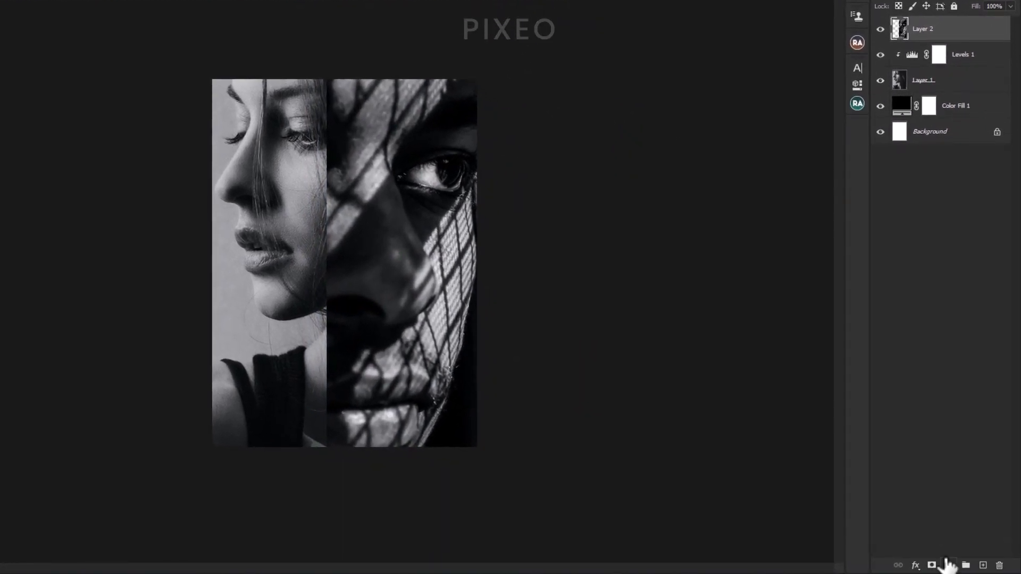
Add a Levels adjustment clipped to Layer 2, with input black 13, input white 220 and output white 218
left_click(948, 566)
left_click(943, 382)
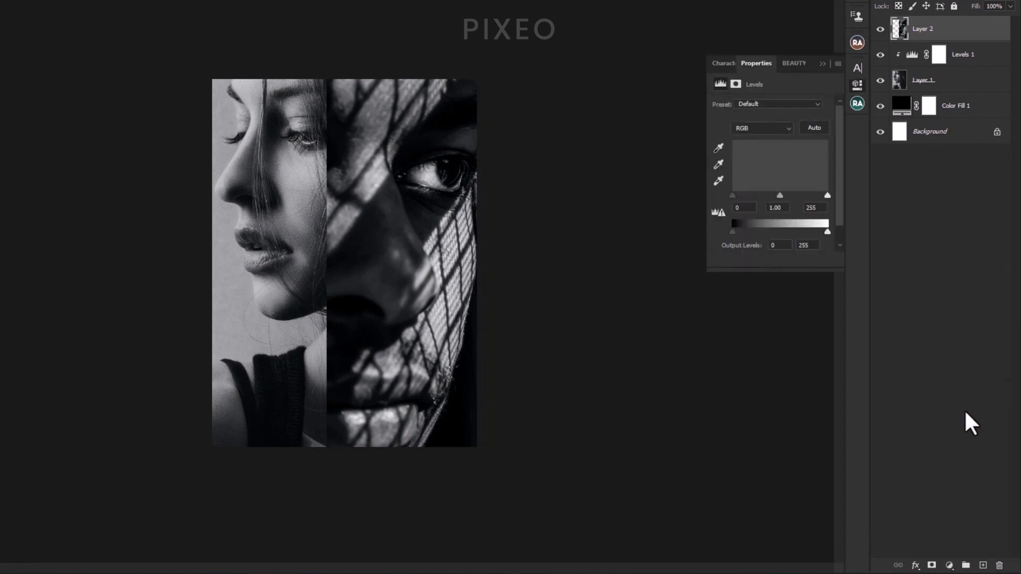
left_click(750, 260)
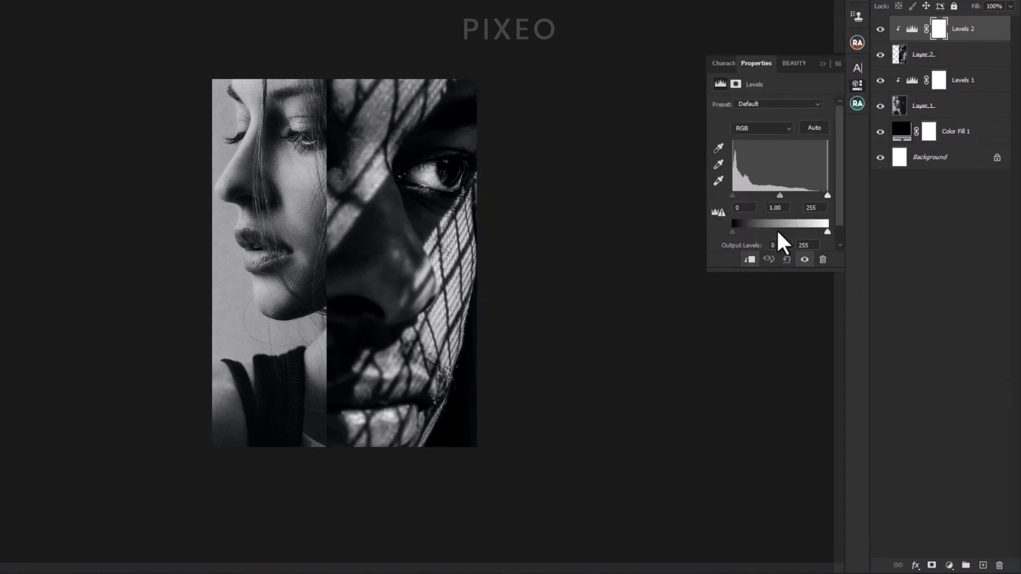
left_click_drag(828, 196, 815, 196)
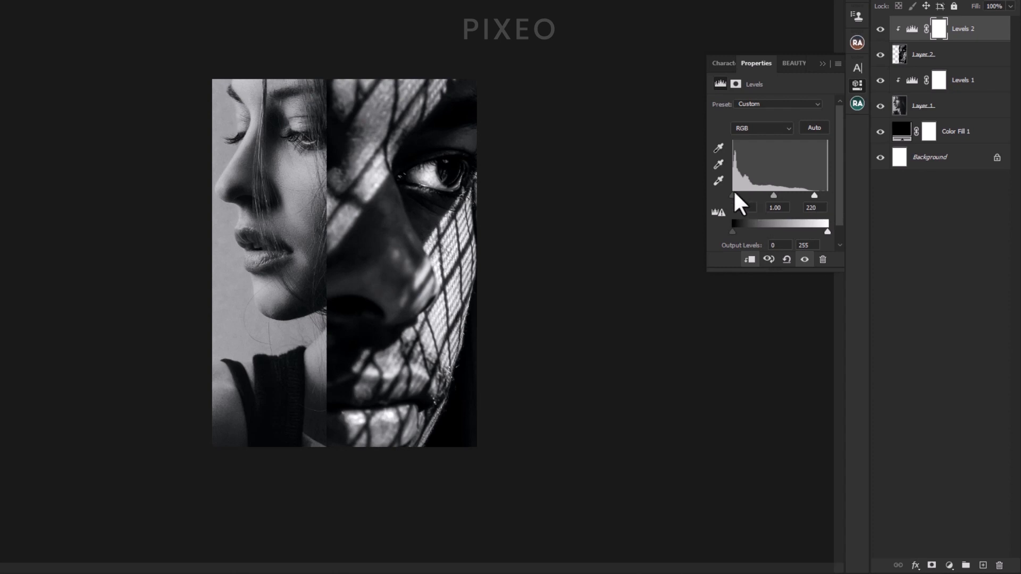
left_click_drag(733, 195, 738, 196)
left_click_drag(828, 232, 814, 232)
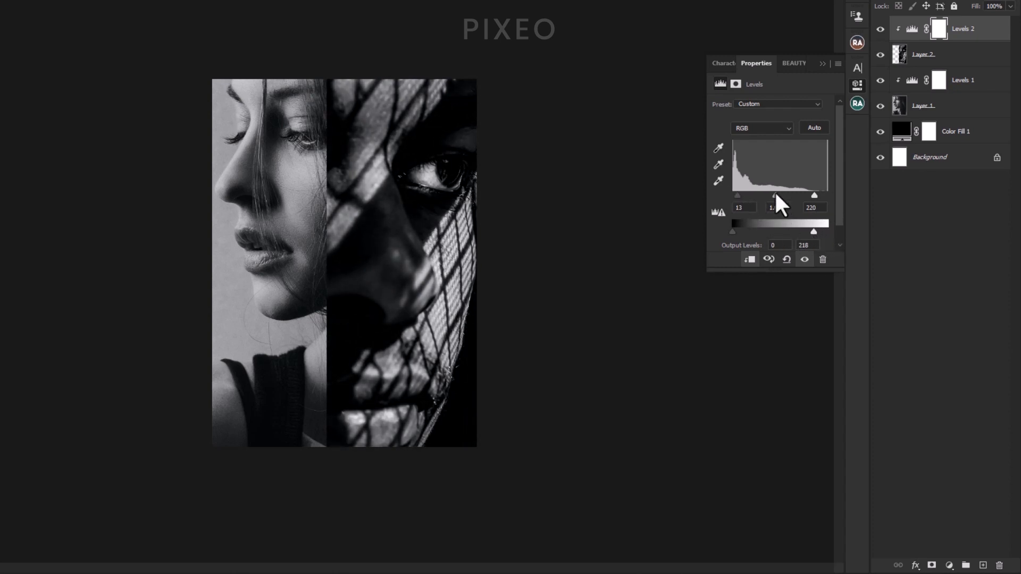
left_click_drag(777, 195, 774, 195)
left_click(772, 245)
left_click(822, 63)
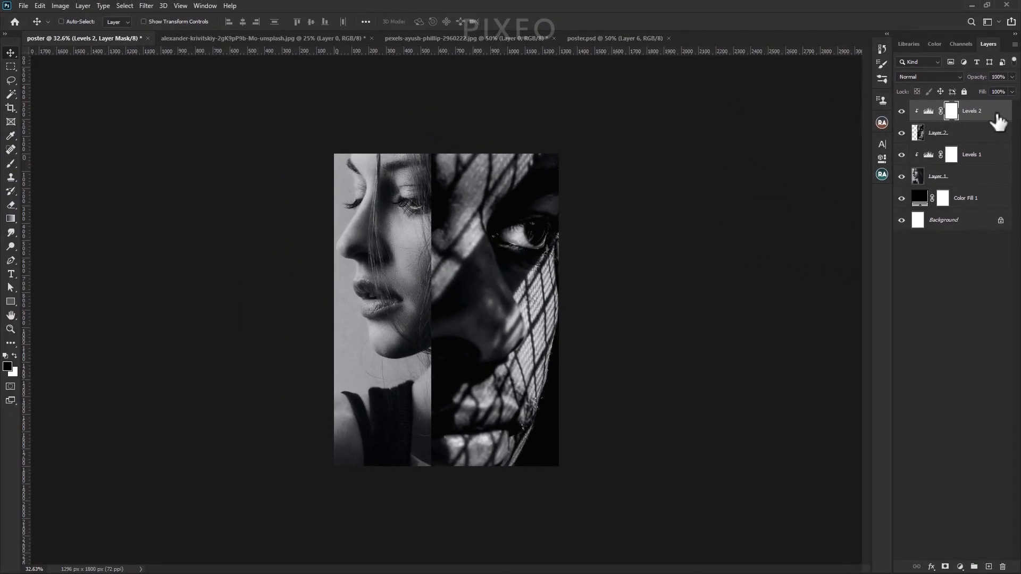
Turn off the red channel in the blending options of Layer 1, the woman's portrait
left_click(998, 115)
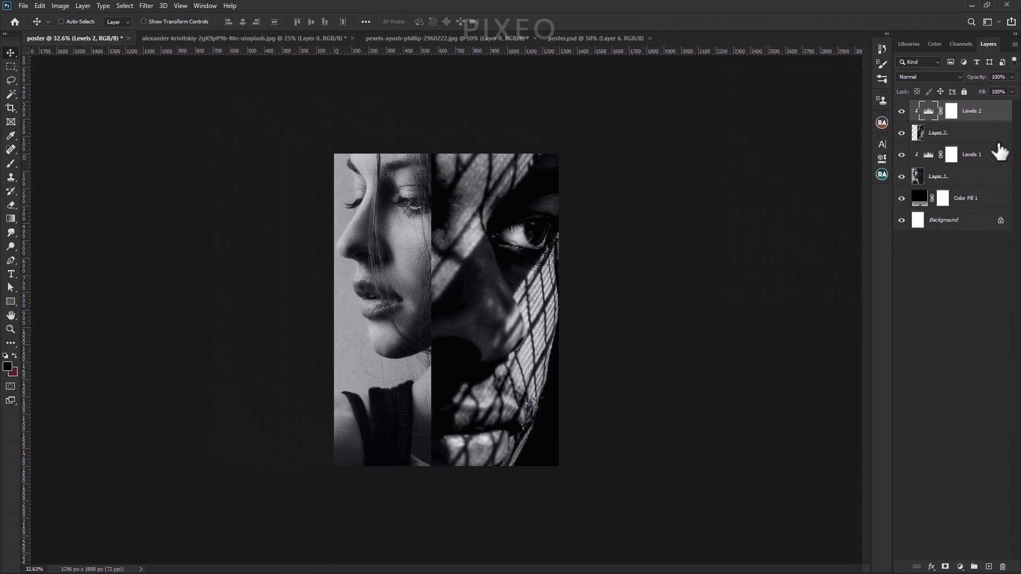
left_click(984, 176)
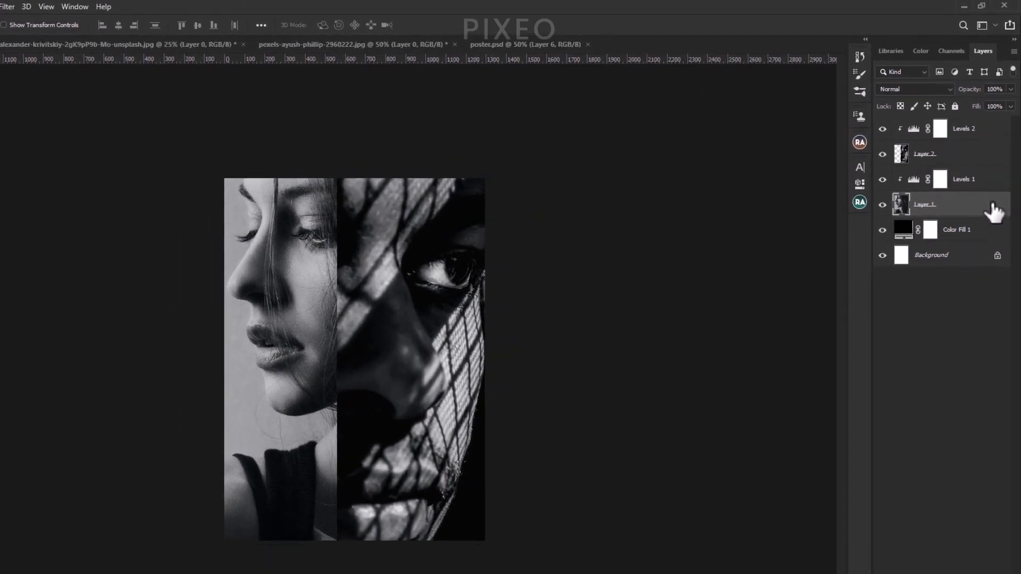
double_click(993, 209)
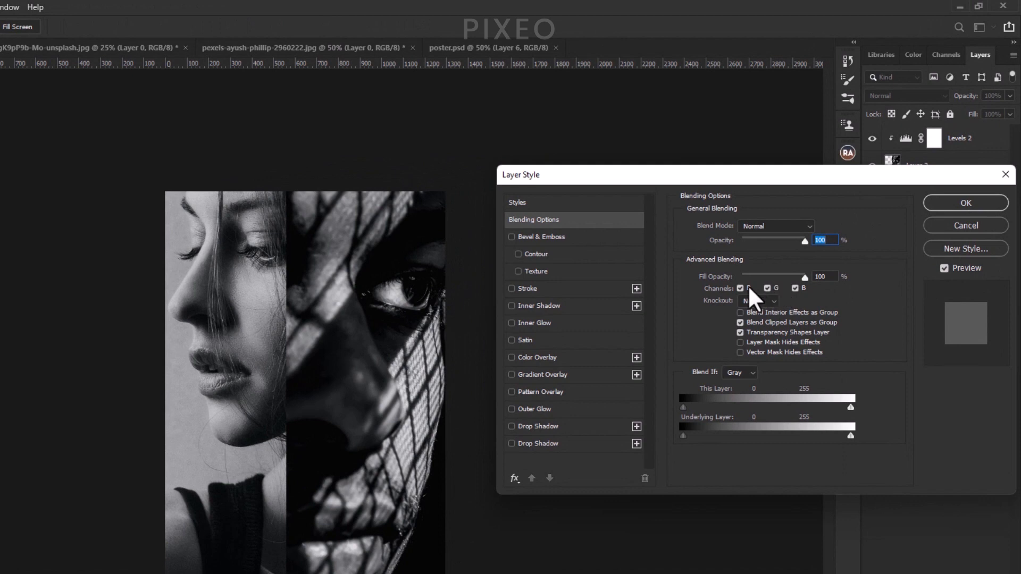
left_click(741, 289)
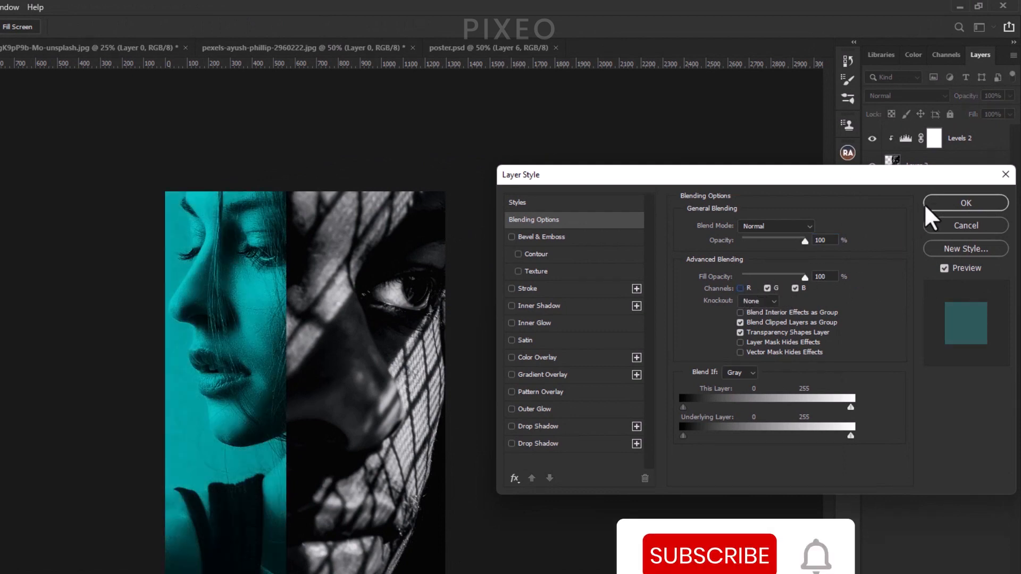
left_click(955, 204)
Turn off the green and blue channels in the blending options of Layer 2, the shadow-patterned face
left_click(995, 166)
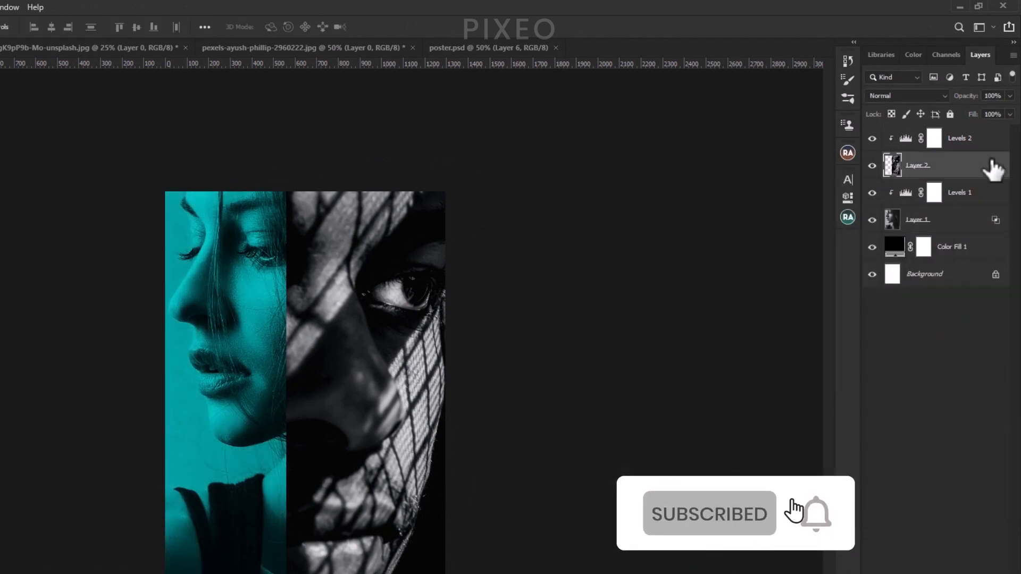
double_click(998, 170)
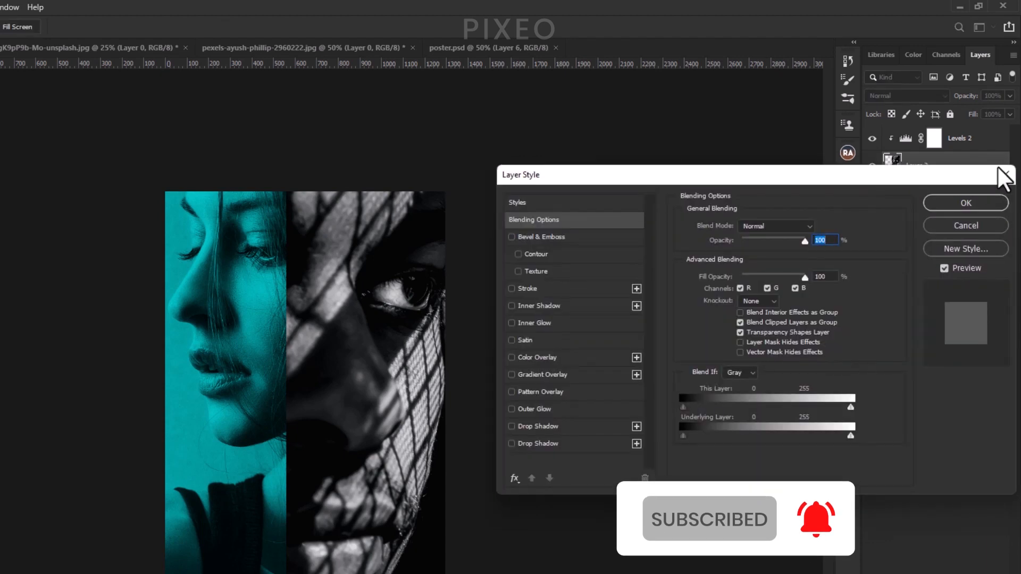
left_click(767, 289)
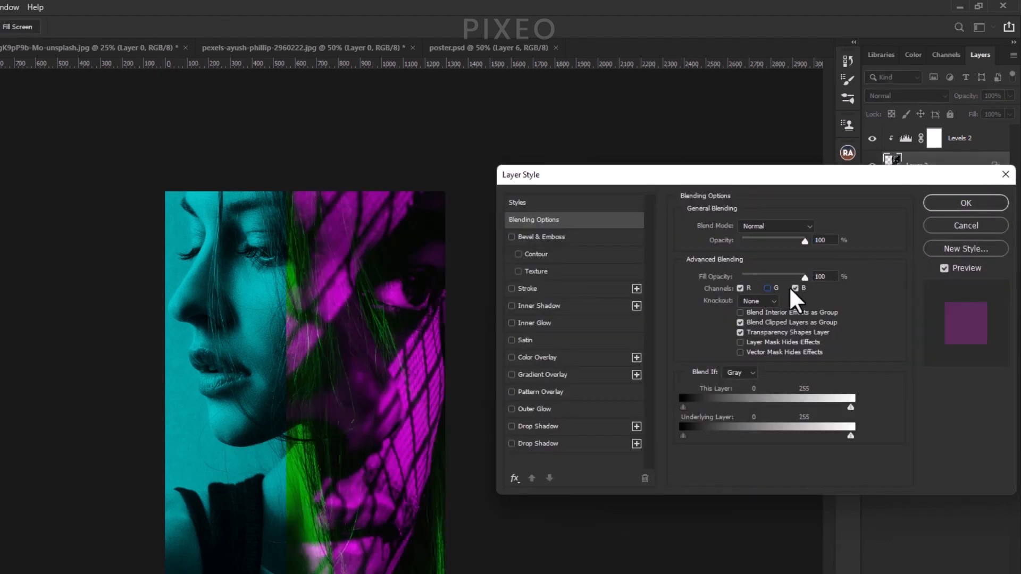
left_click(795, 289)
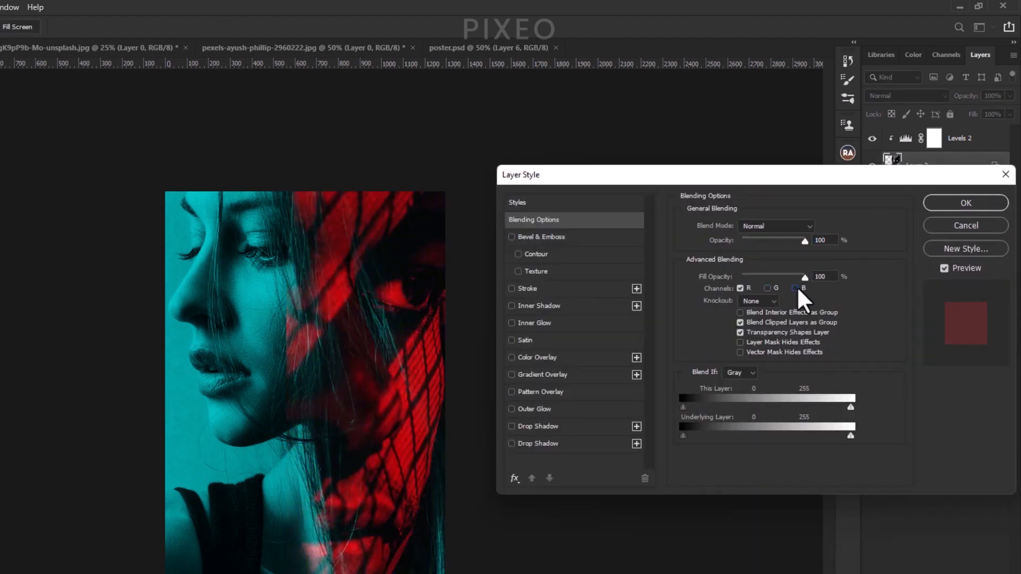
left_click(972, 202)
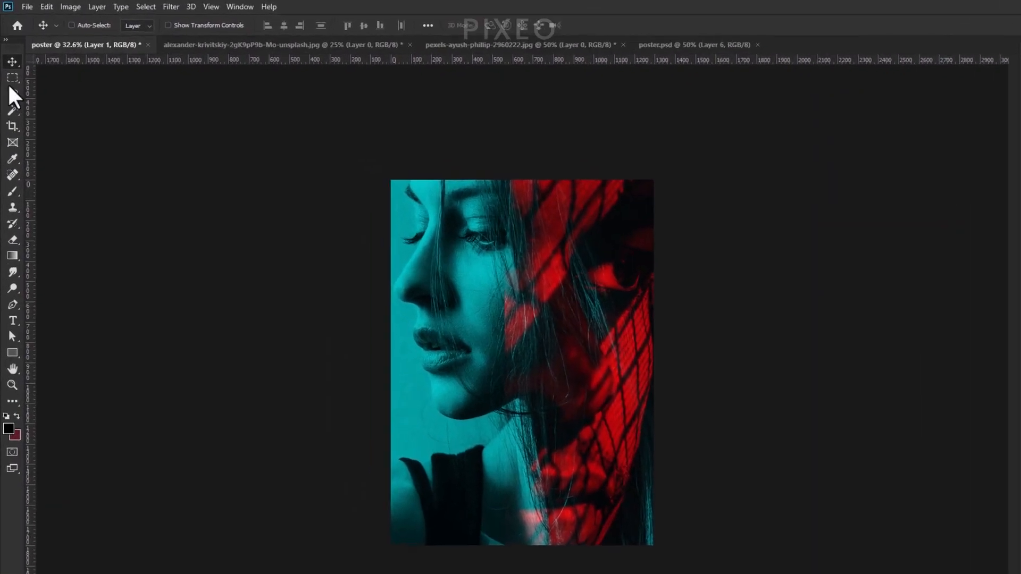
Hide a rectangular area covering the right part of Layer 1 with a layer mask, feathered to 63.3 px
left_click(11, 66)
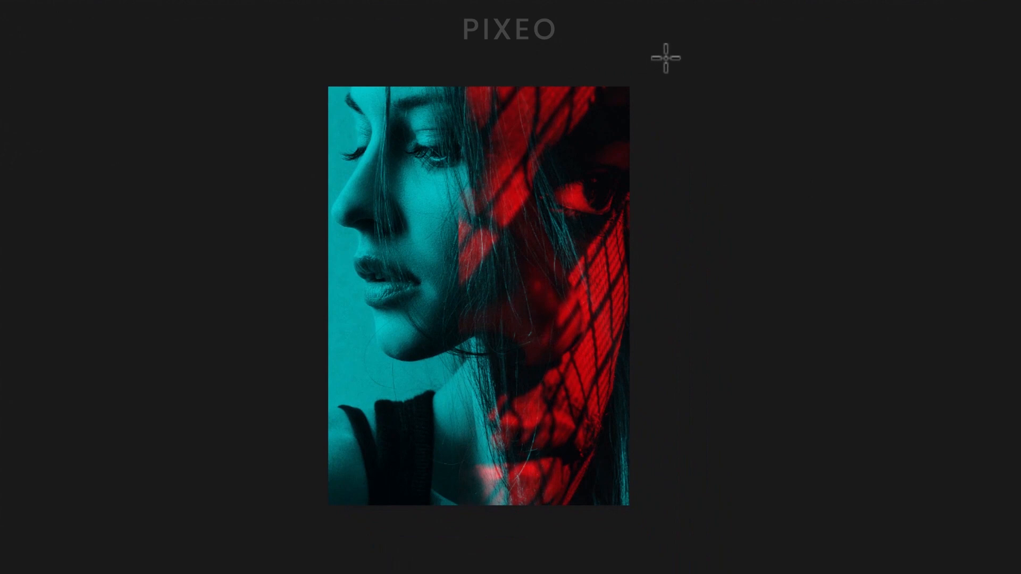
left_click_drag(629, 86, 491, 515)
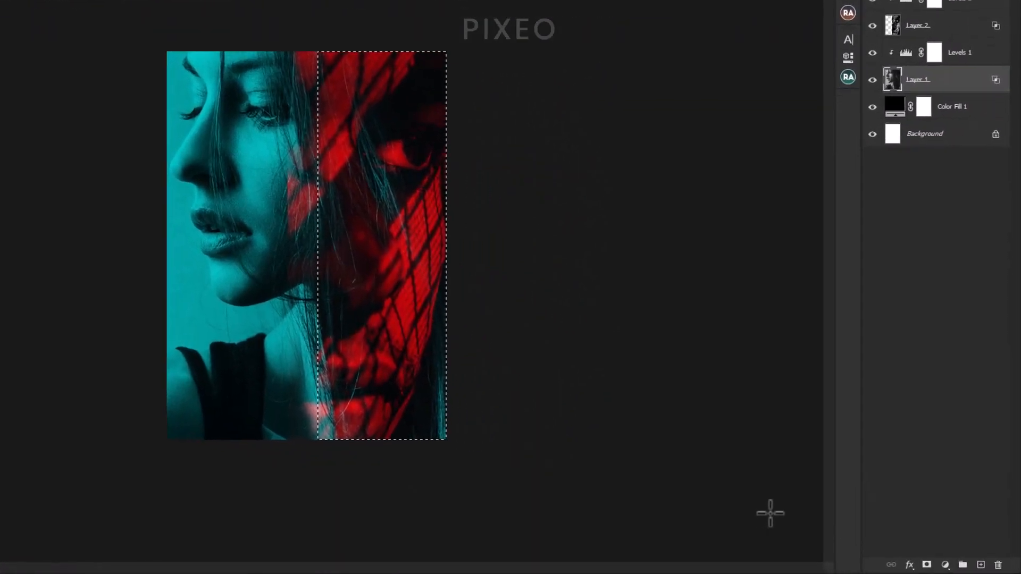
left_click(926, 565, "alt")
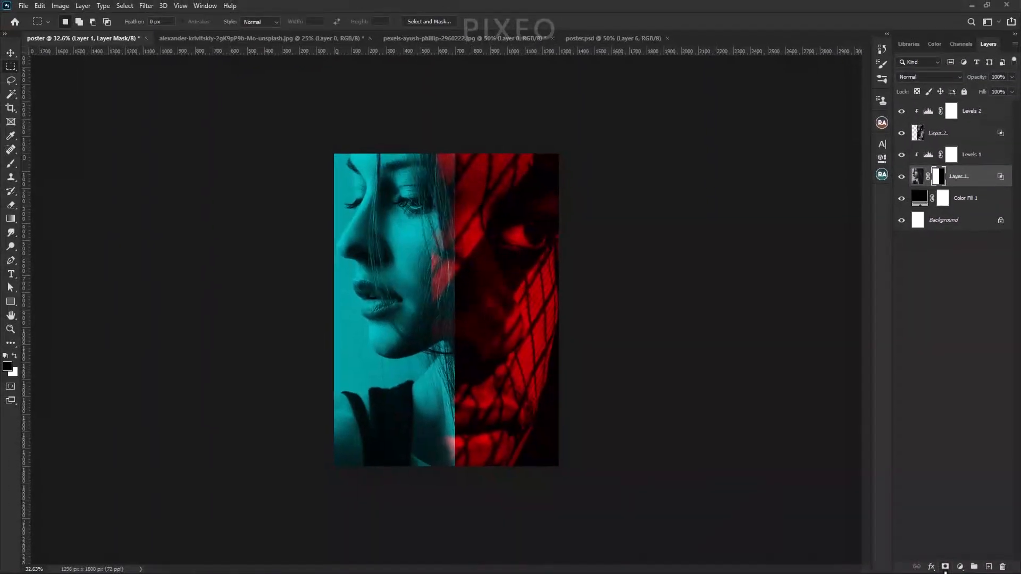
left_click(855, 186)
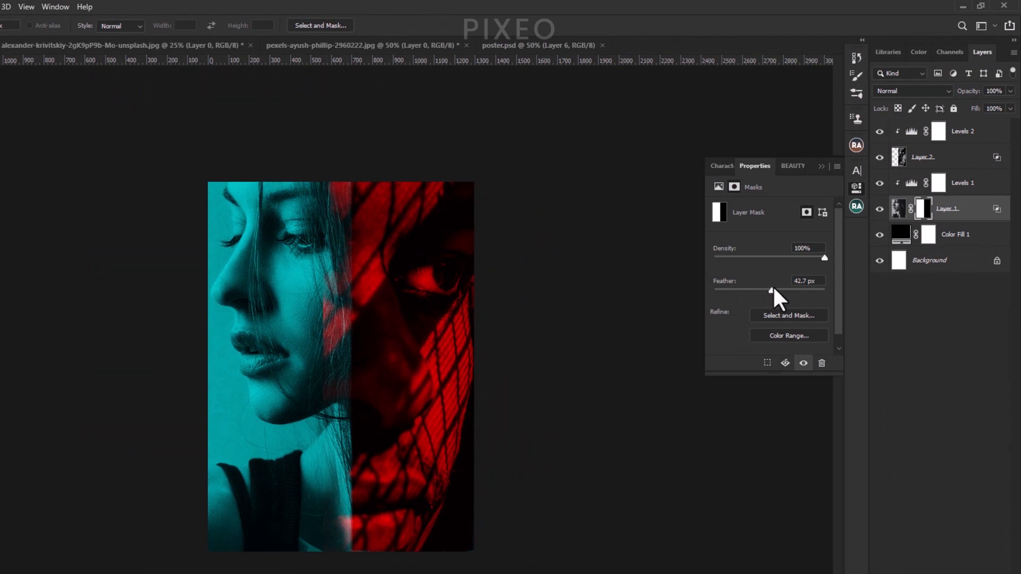
left_click_drag(772, 290, 777, 290)
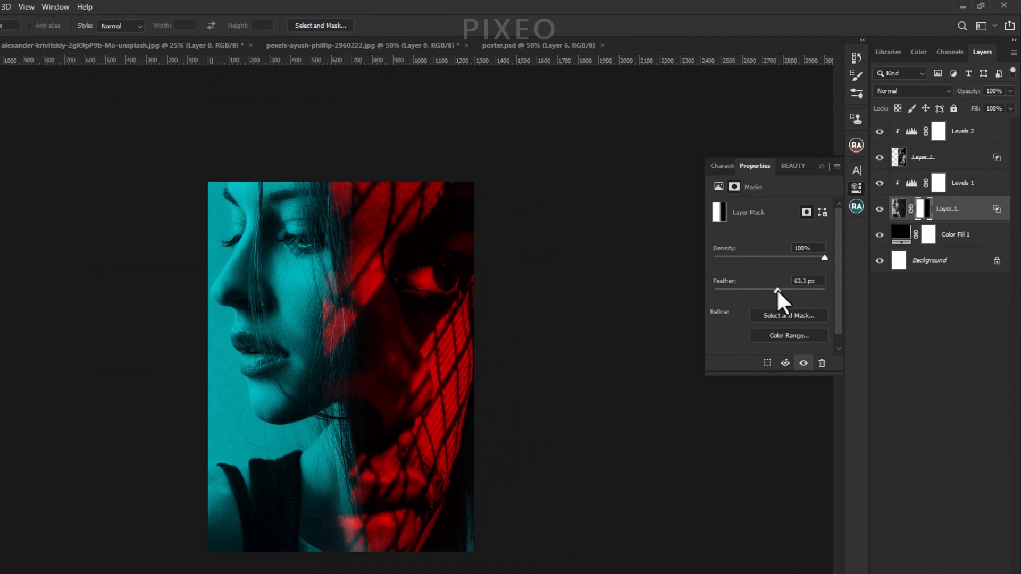
left_click(856, 187)
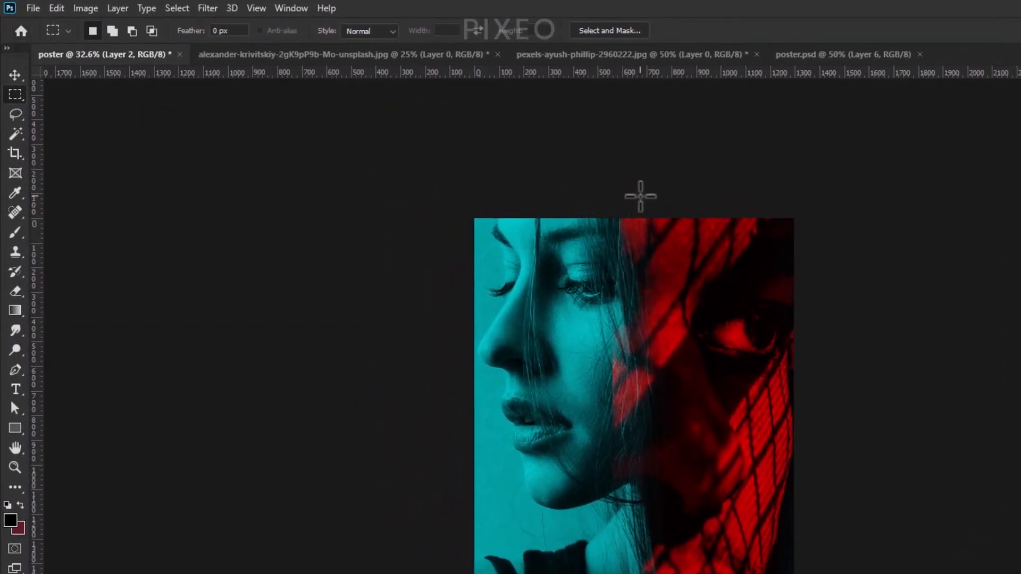
Hide a full-height vertical strip along the left edge of the red face on Layer 2 with a layer mask, feathered to 47.3 px
left_click_drag(641, 196, 598, 556)
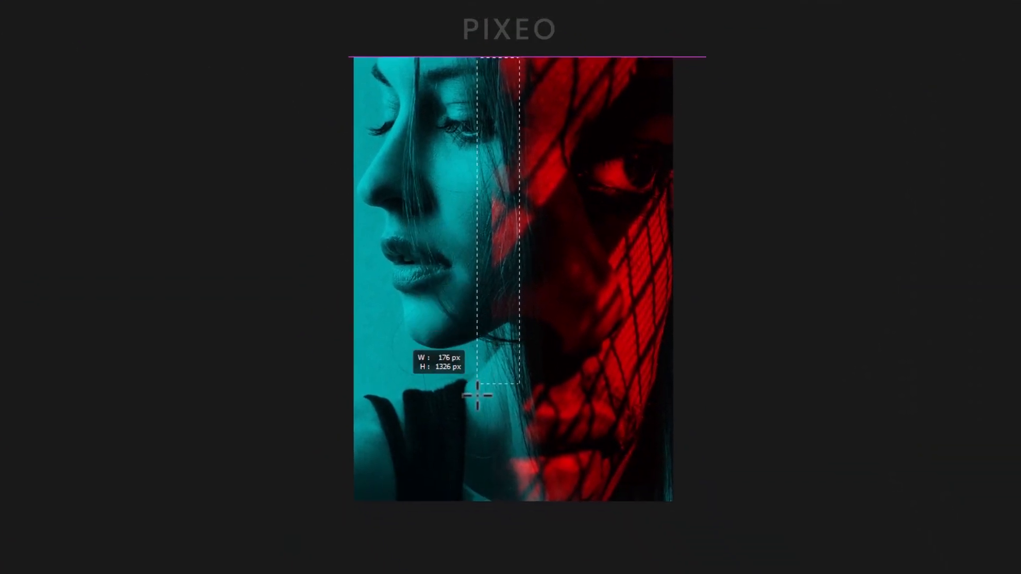
left_click_drag(477, 395, 460, 514)
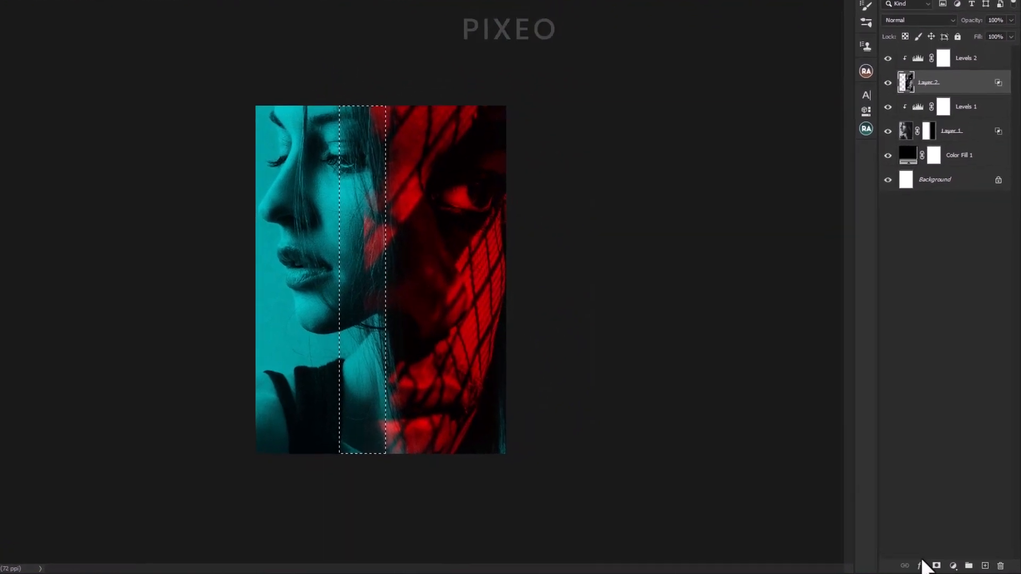
left_click(936, 566, "alt")
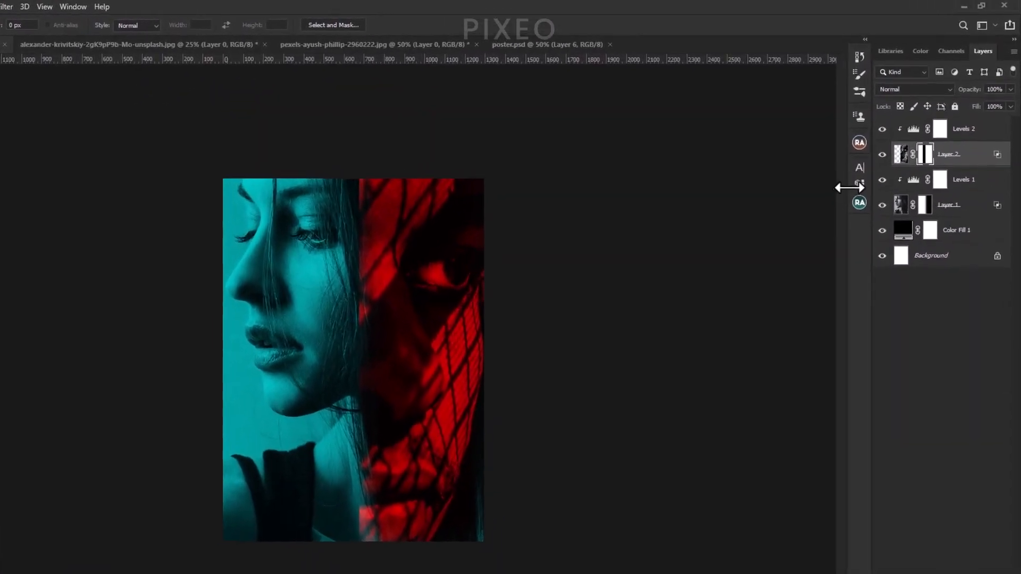
left_click(856, 186)
left_click_drag(720, 283, 763, 301)
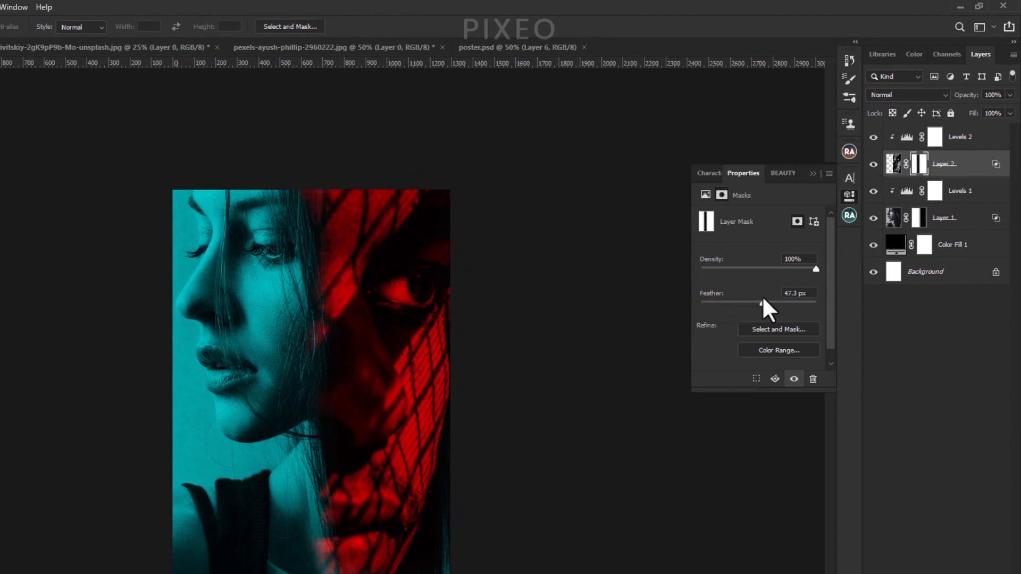
left_click(813, 173)
Convert Layer 1 to a smart object and mask off its right side with a soft 1100 px black brush at 100% opacity and 70% flow
left_click(976, 219)
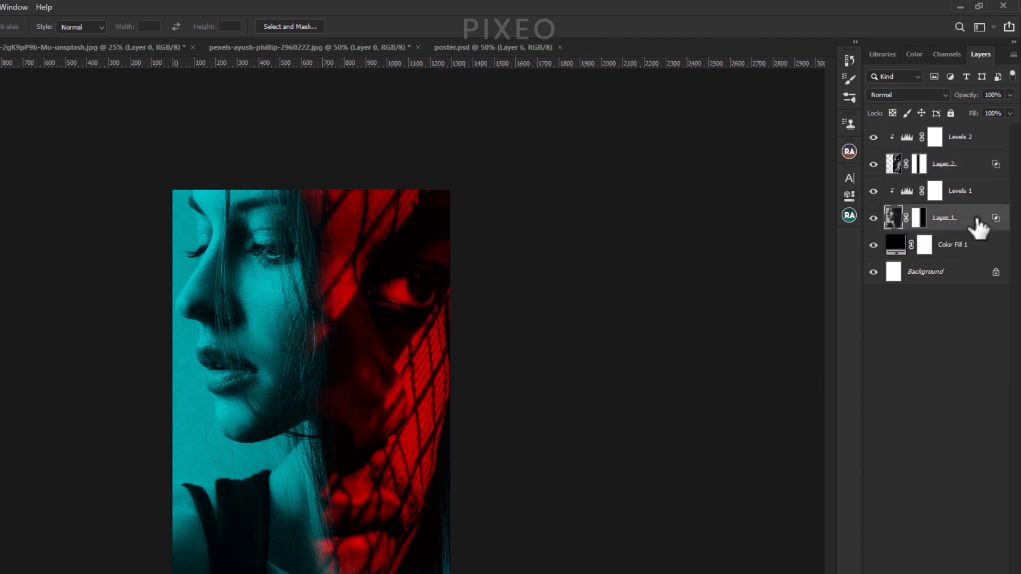
right_click(978, 220)
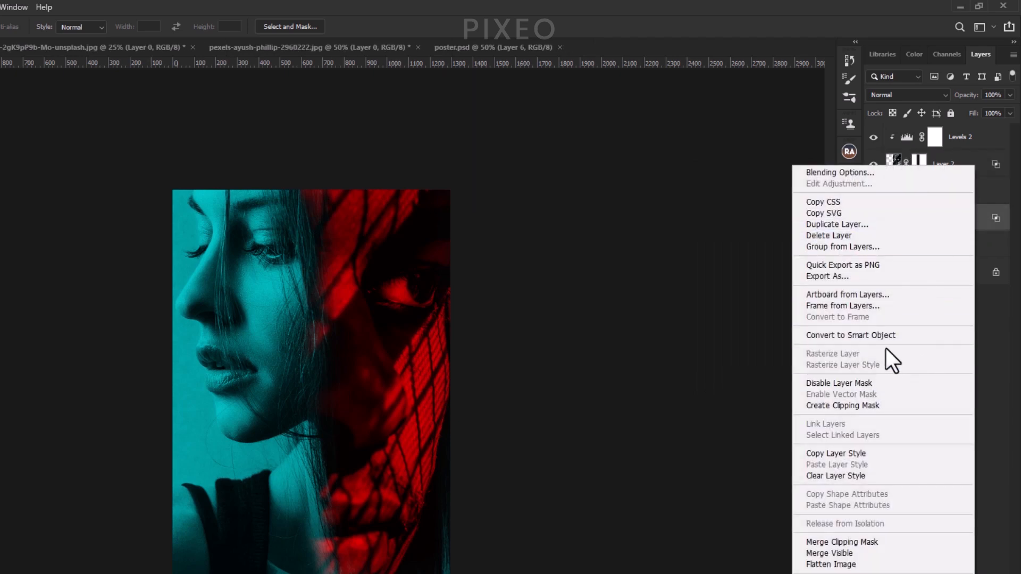
left_click(872, 336)
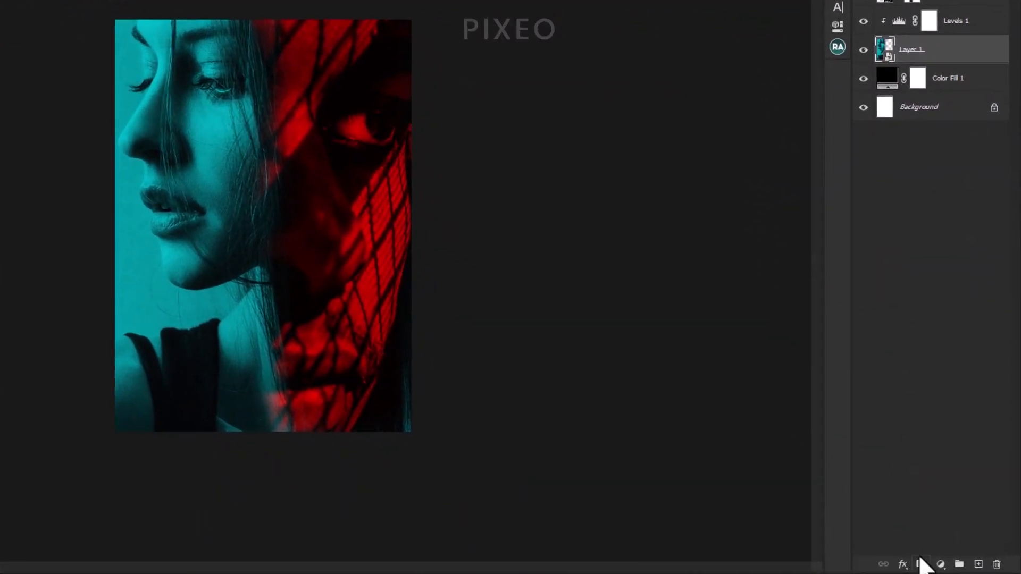
left_click(921, 563)
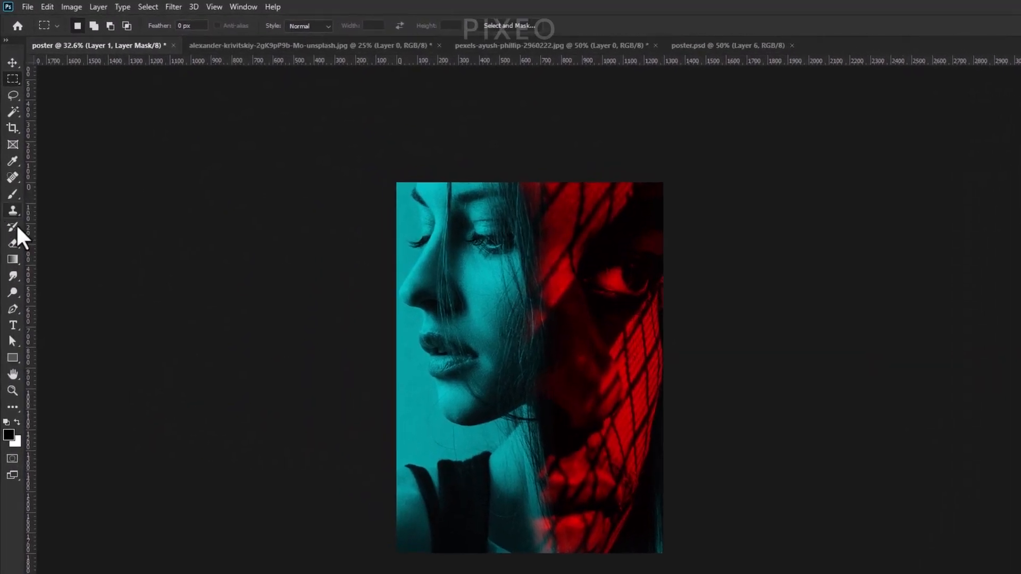
left_click(14, 196)
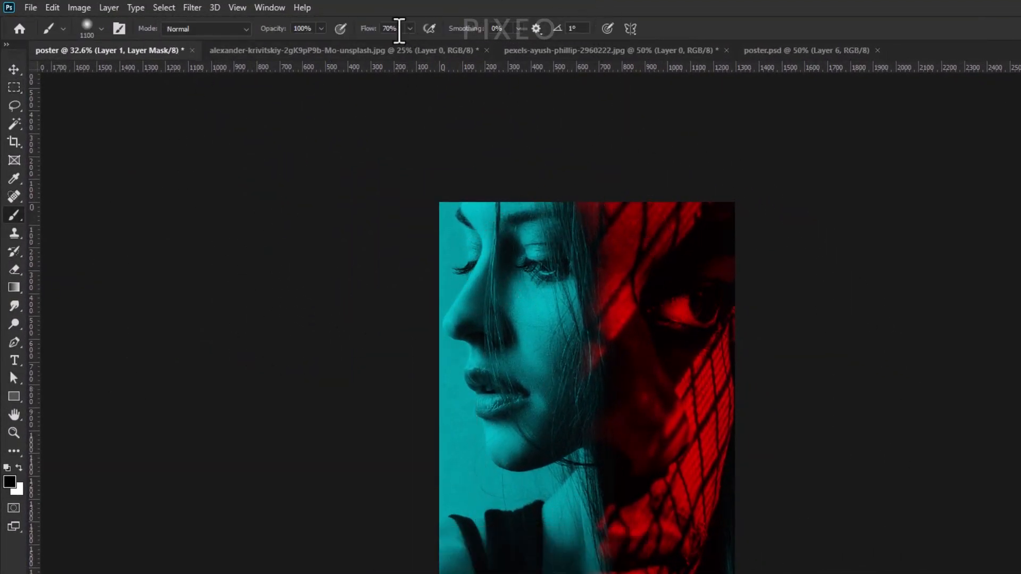
left_click(304, 28)
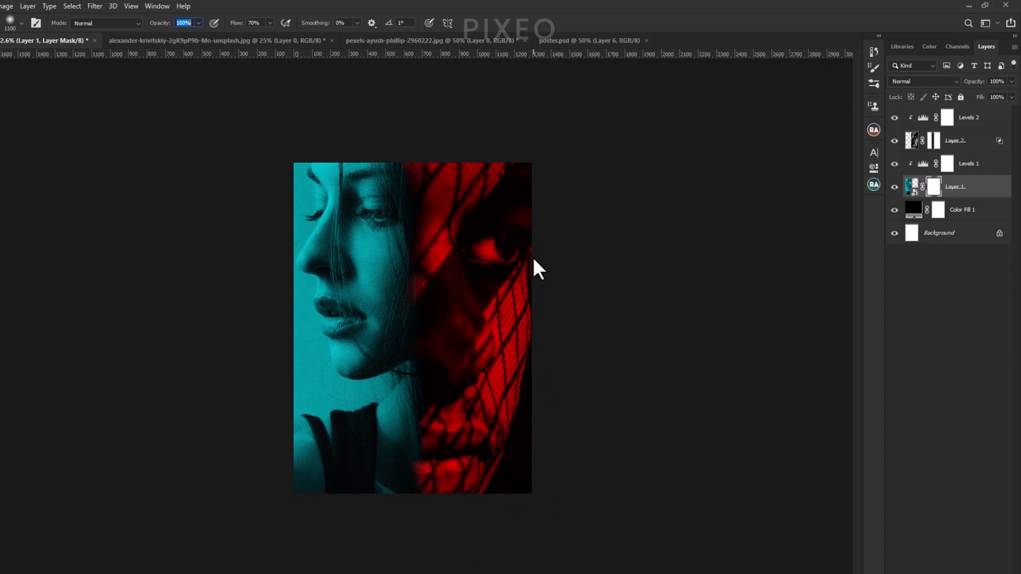
Convert Layer 2 to a smart object and fade out its left edge on a new layer mask with the soft black brush
left_click(1005, 141)
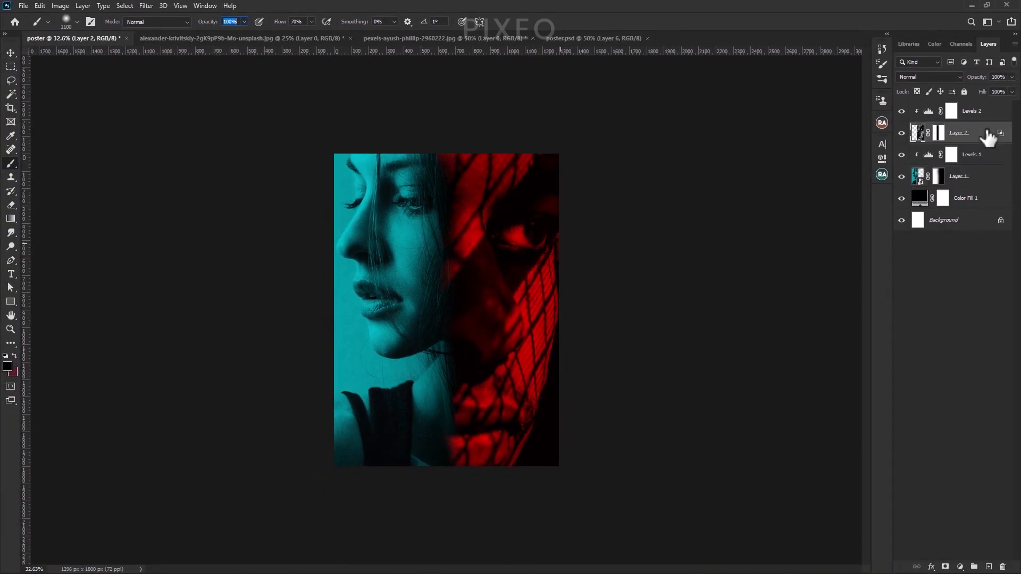
right_click(989, 137)
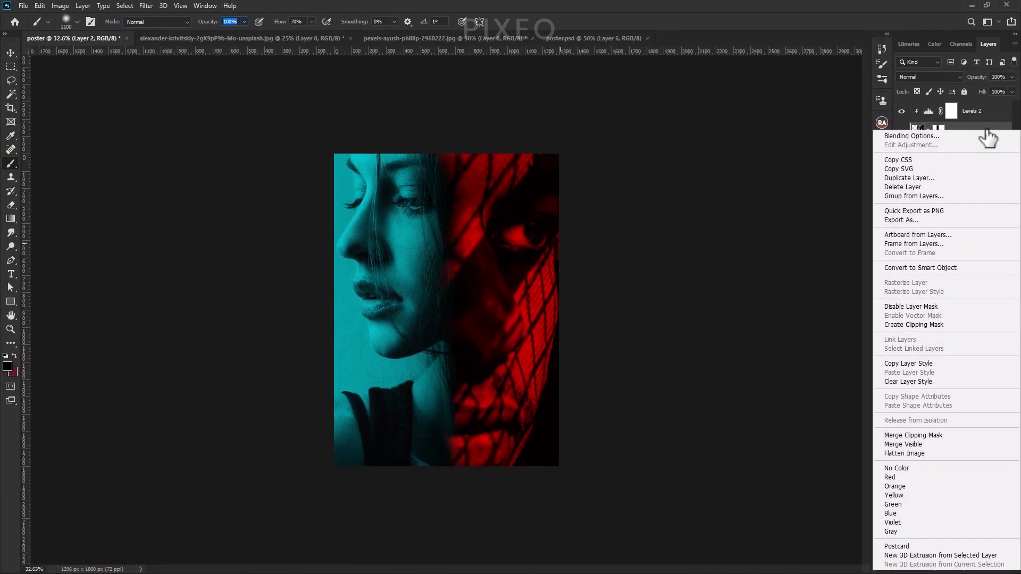
left_click(946, 268)
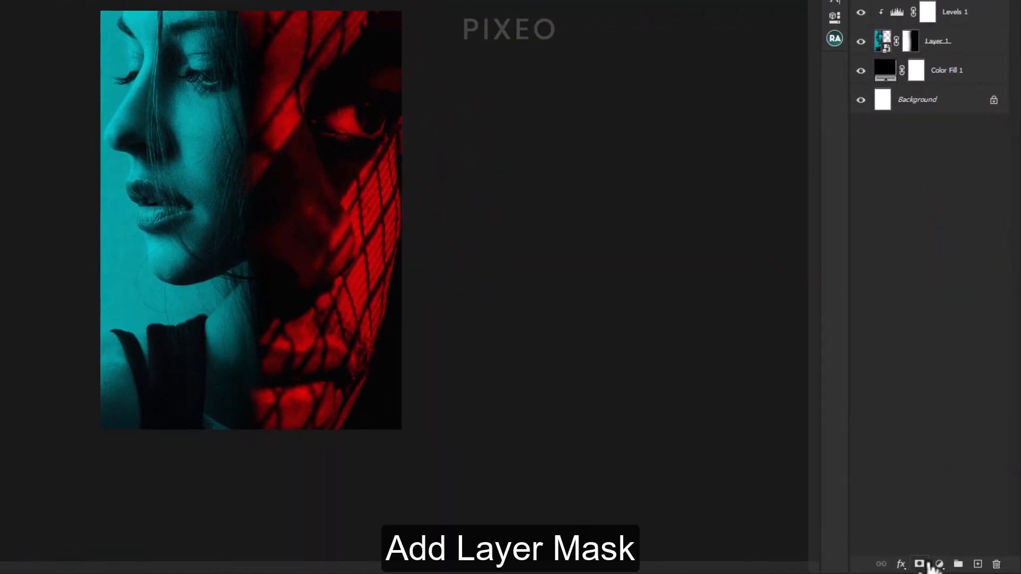
left_click(920, 564)
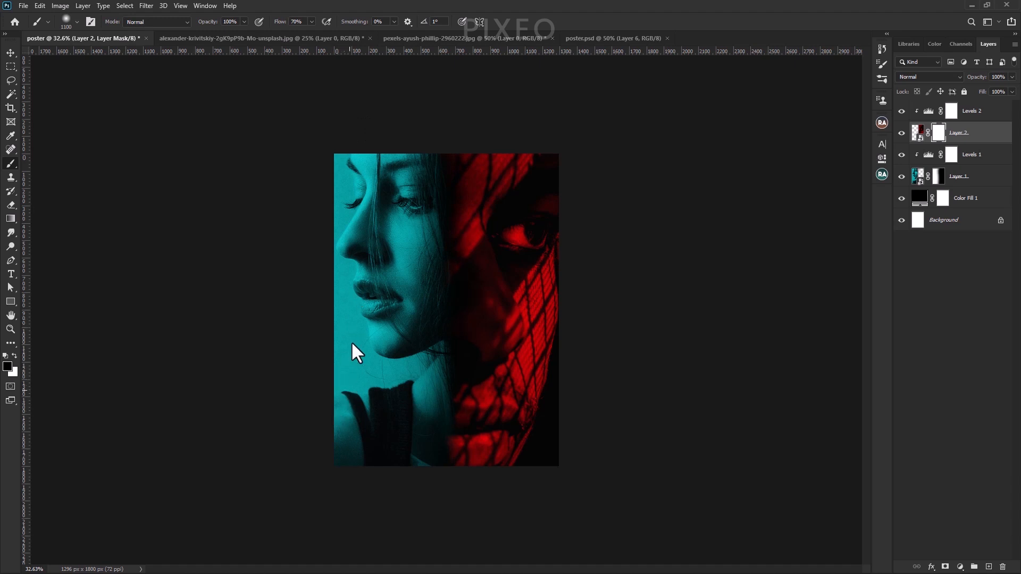
left_click(14, 53)
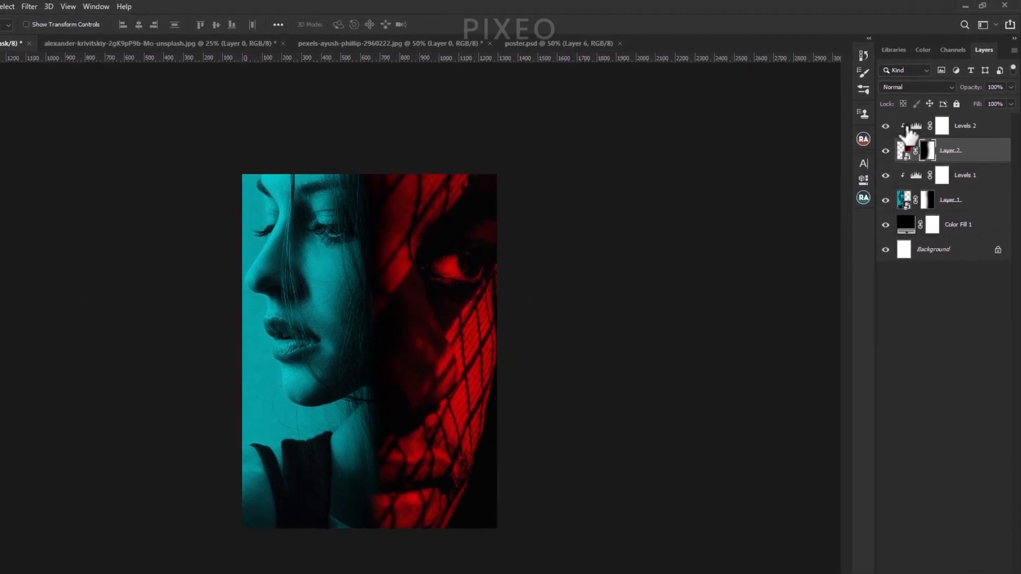
Lower the input white level and slightly raise the input black level of the Levels 2 adjustment
double_click(912, 128)
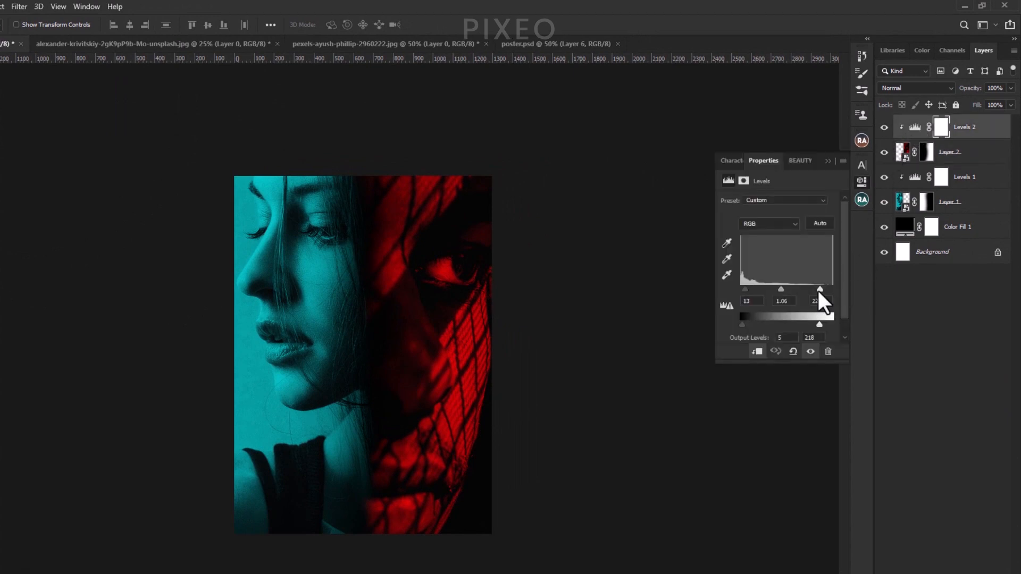
left_click_drag(818, 290, 810, 289)
left_click_drag(744, 289, 748, 291)
left_click(828, 161)
Set the Levels 1 adjustment to input black 29, midtone 0.80 and output white 183, with a slightly lower input white
double_click(915, 179)
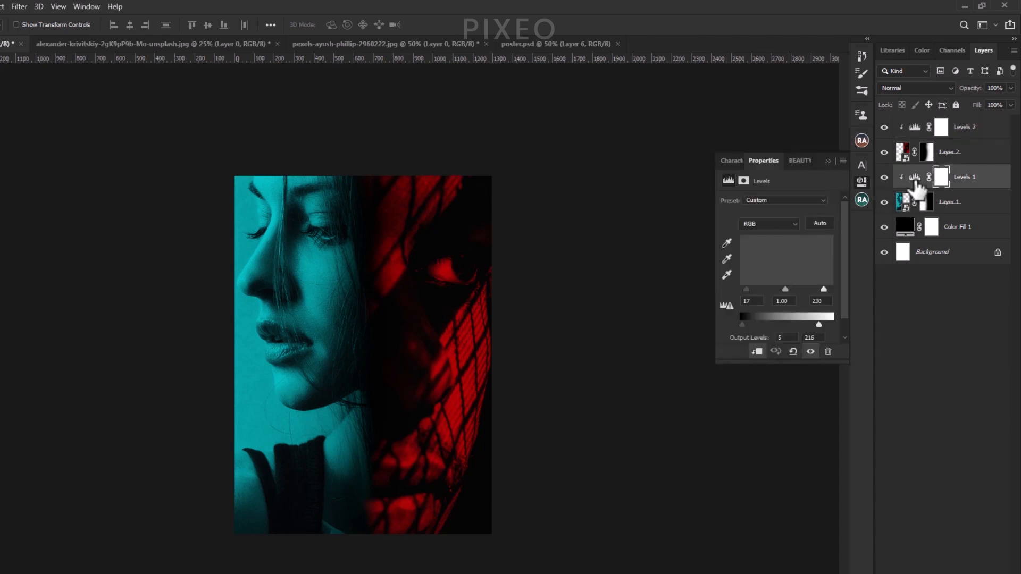
left_click_drag(787, 288, 750, 289)
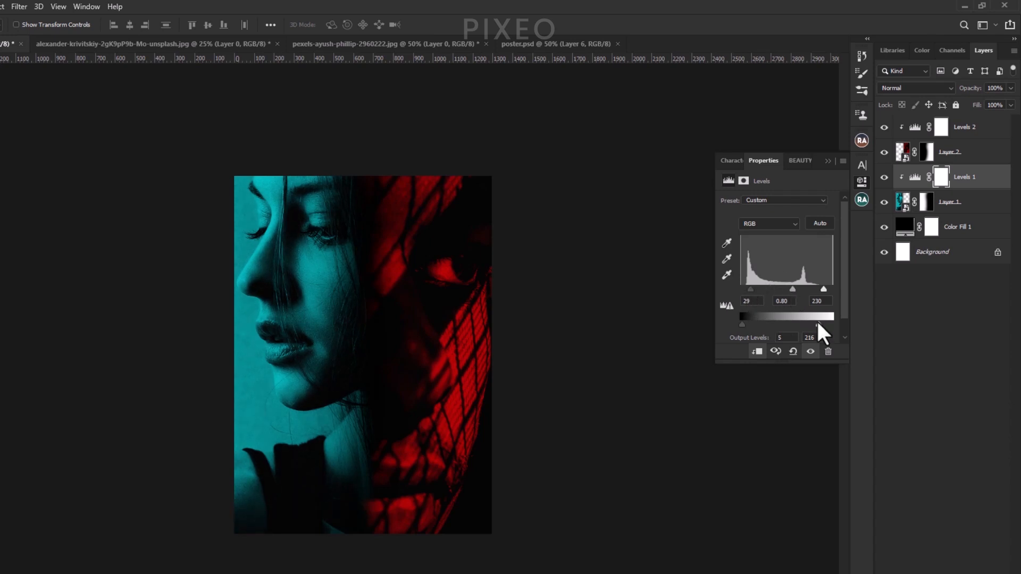
left_click_drag(817, 323, 806, 324)
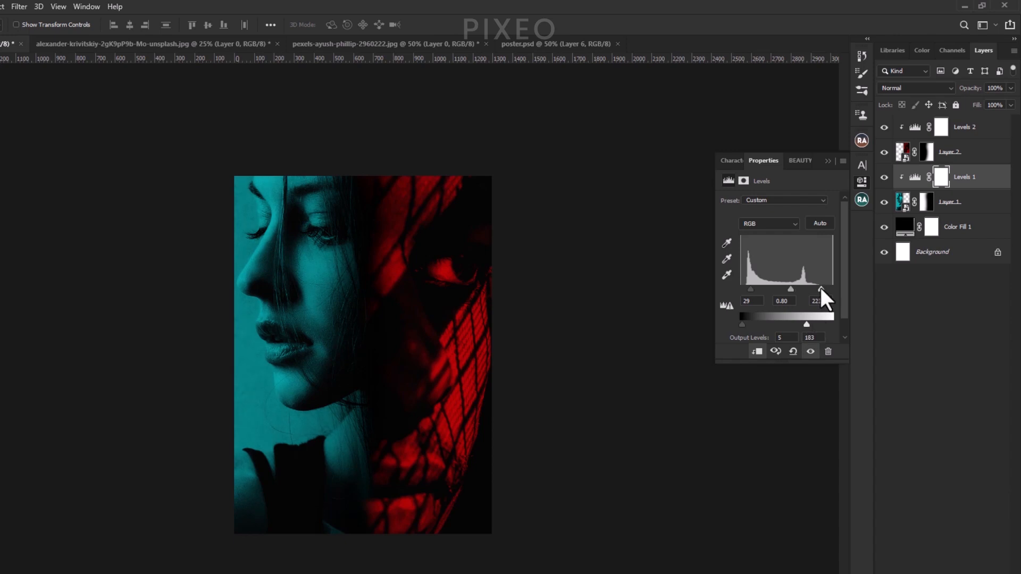
left_click(828, 161)
Stamp all visible layers above Levels 2 and add a Color Balance adjustment with midtones at about +38 red and -2 green
left_click(993, 133)
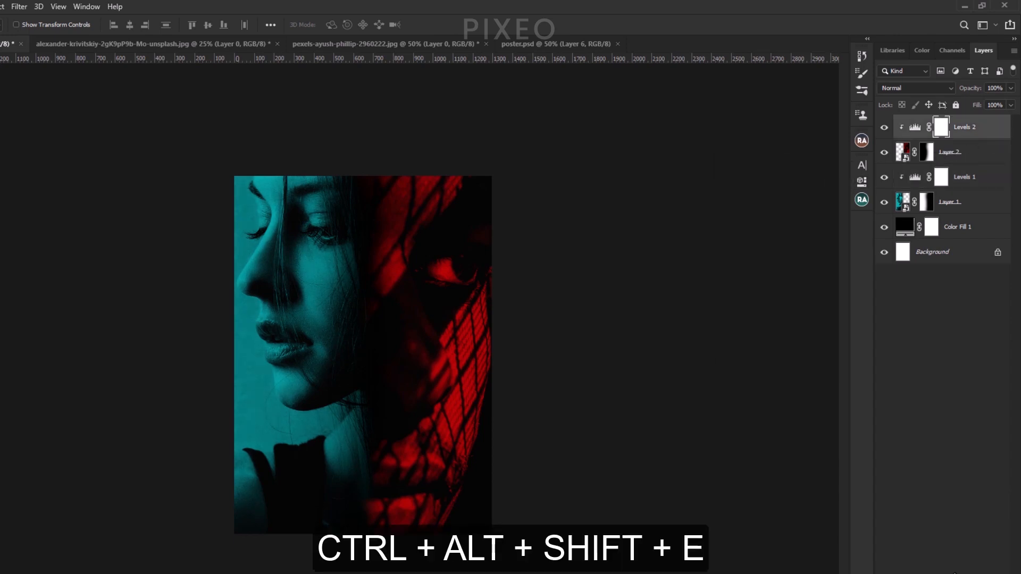
key("ctrl+alt+shift+e")
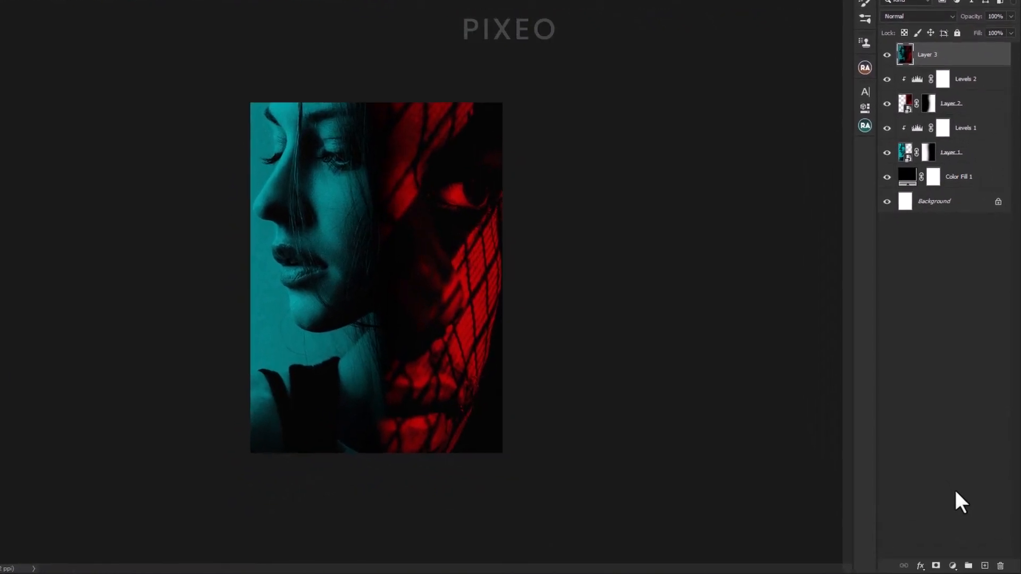
left_click(952, 566)
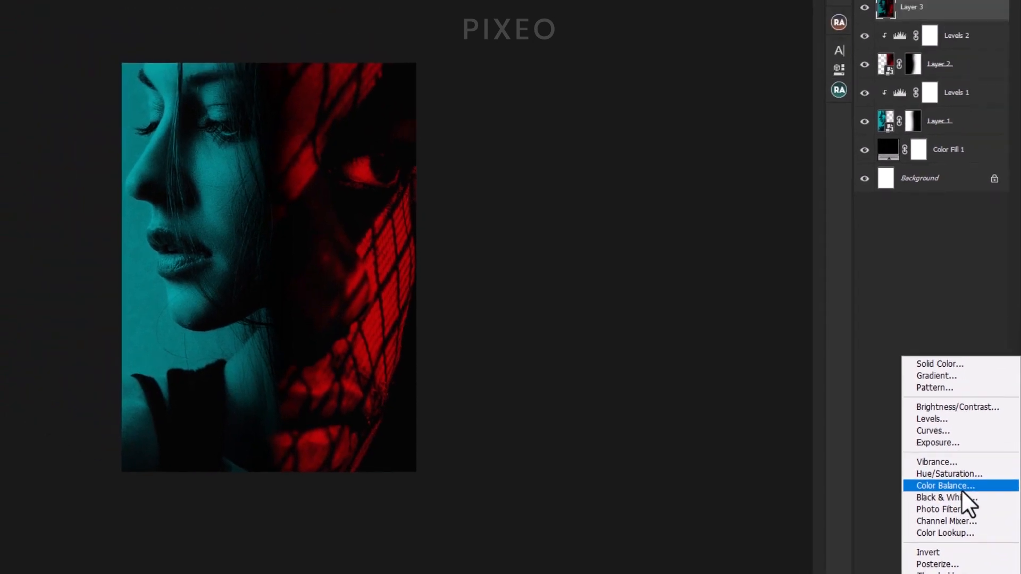
left_click(952, 429)
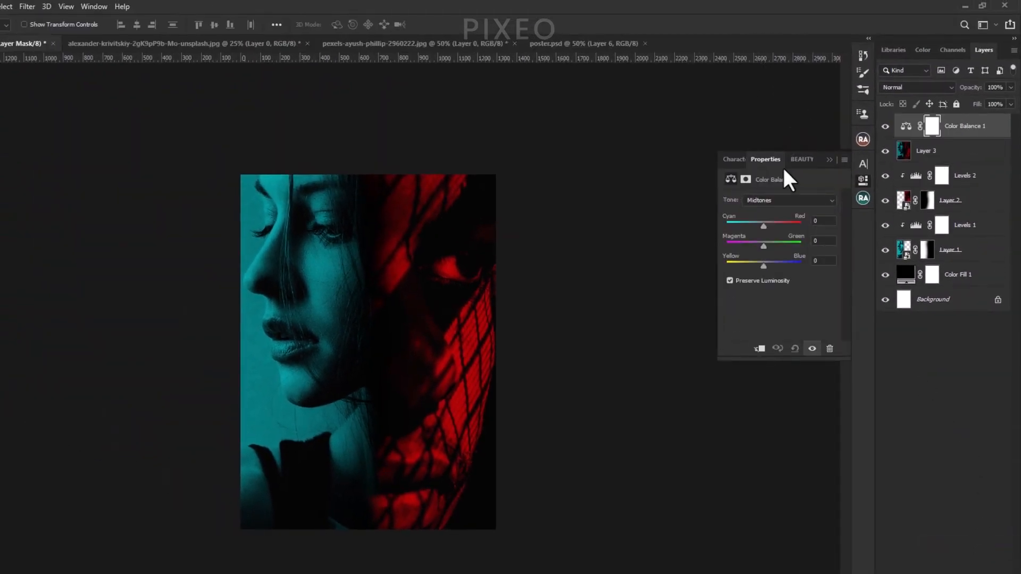
left_click_drag(763, 227, 765, 267)
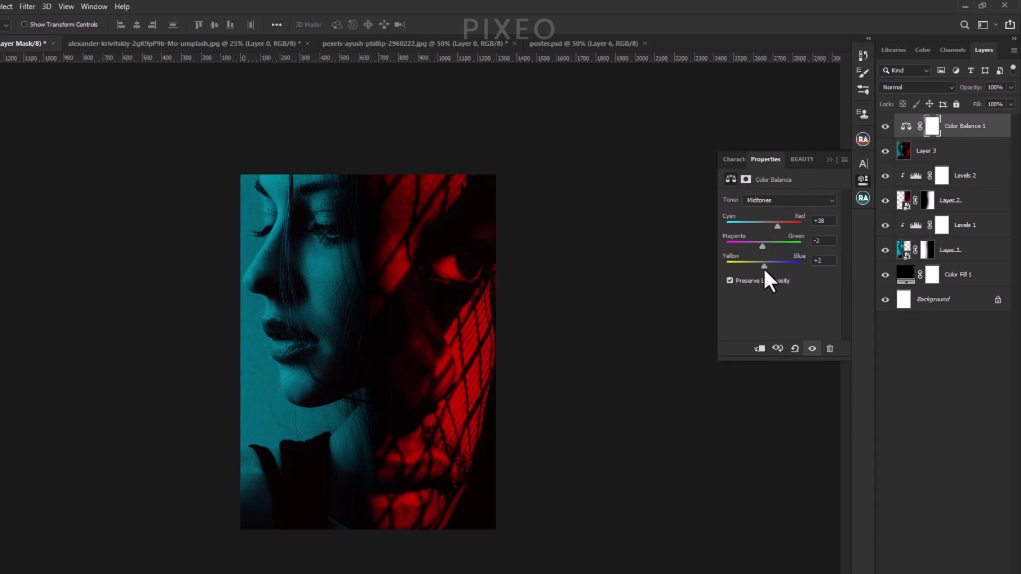
left_click_drag(827, 259, 801, 264)
left_click(830, 160)
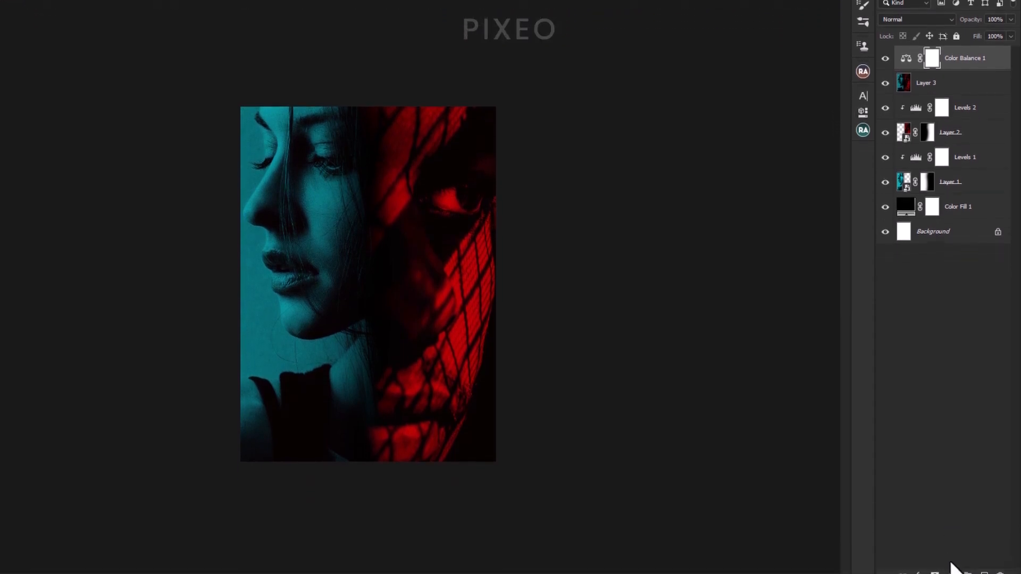
Add a Brightness/Contrast adjustment with brightness 17 and contrast -8 above the Color Balance layer
left_click(952, 571)
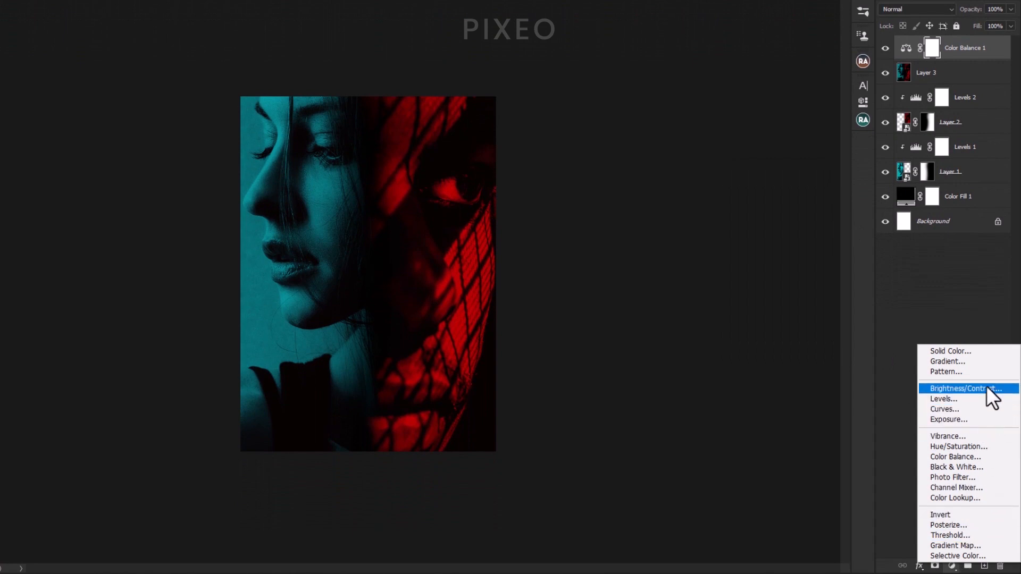
left_click(987, 388)
left_click_drag(780, 151, 771, 192)
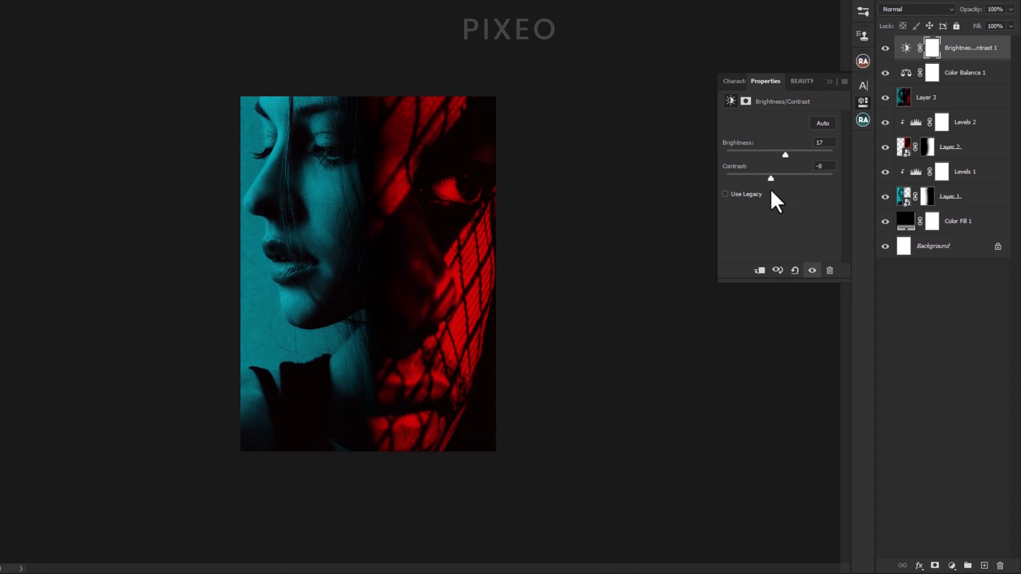
left_click(830, 82)
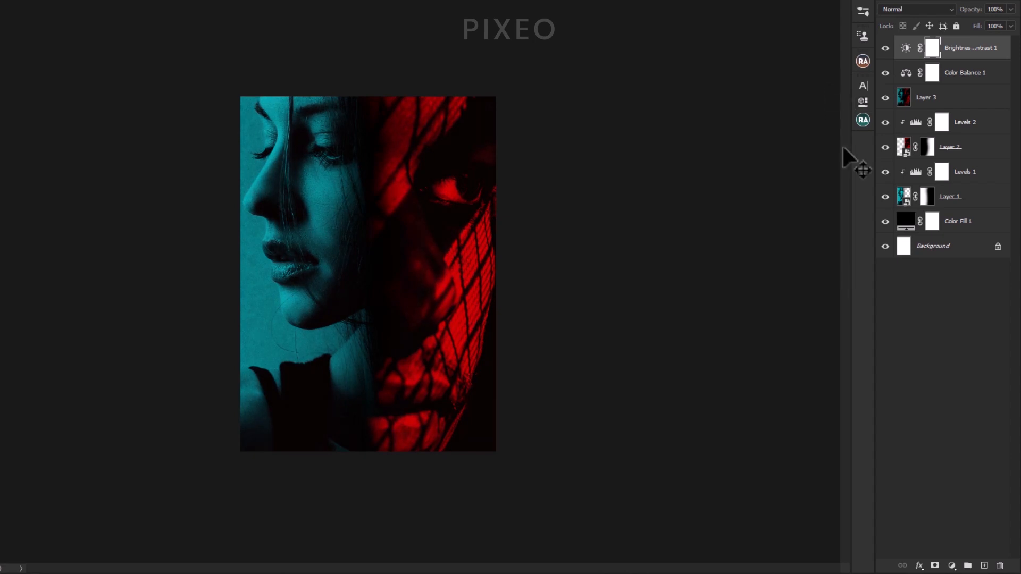
Add a Levels adjustment on top of the stack and lower its output white level to about 210
left_click(952, 566)
left_click(953, 397)
left_click_drag(835, 244, 829, 244)
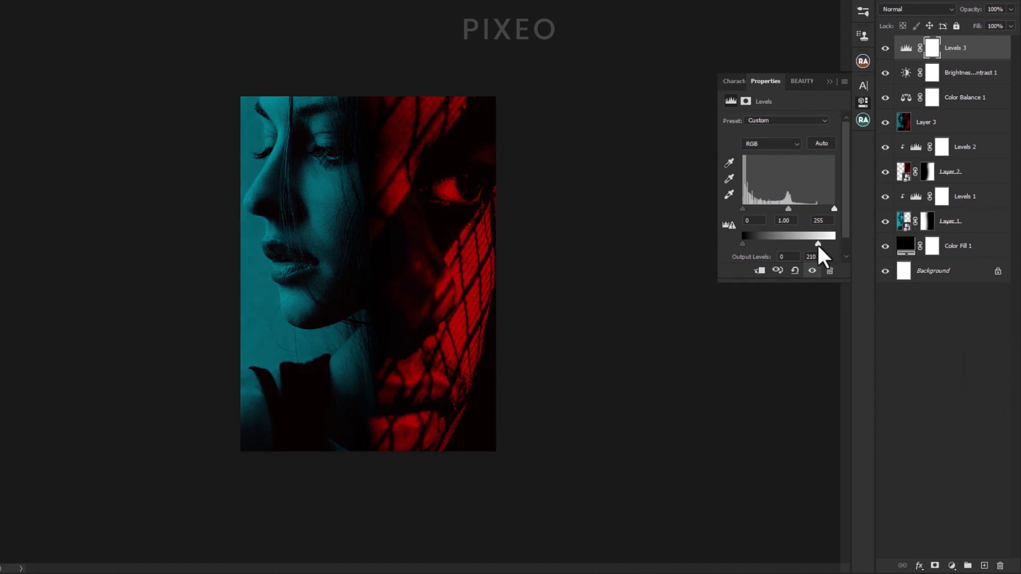
left_click(863, 100)
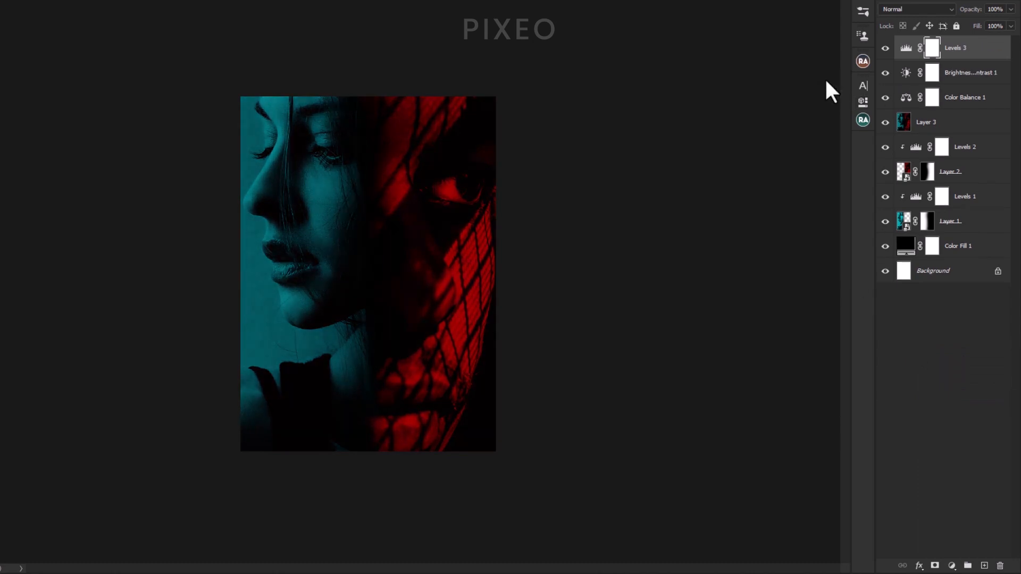
Stamp all visible layers into a new top layer and convert it to a smart object
key("ctrl+alt+shift+e")
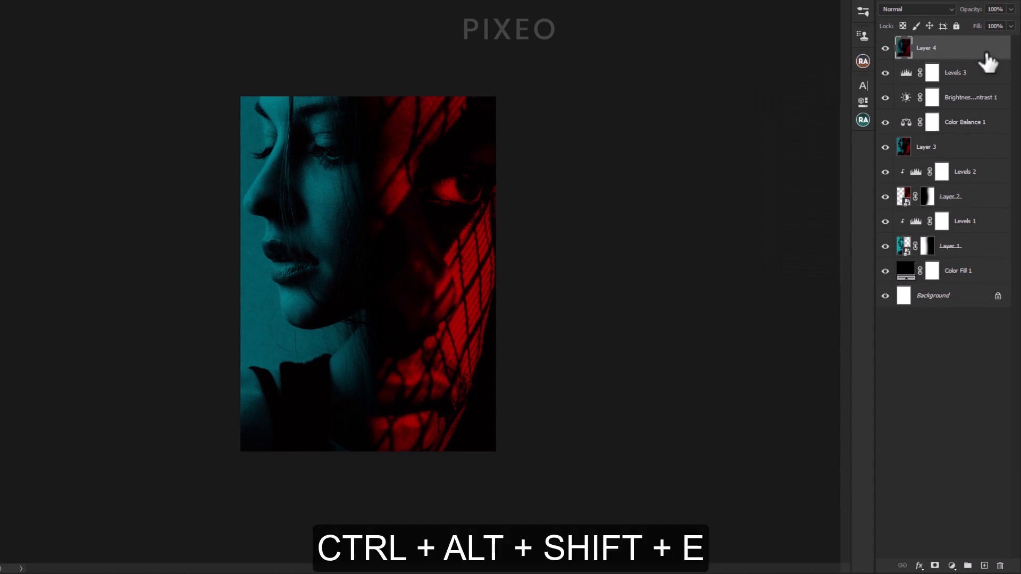
right_click(987, 53)
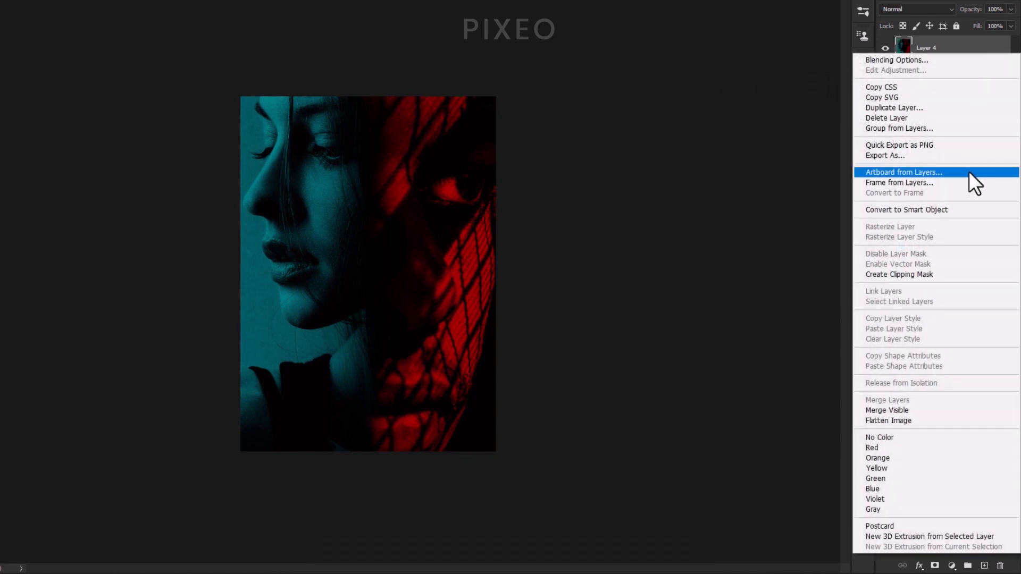
left_click(933, 211)
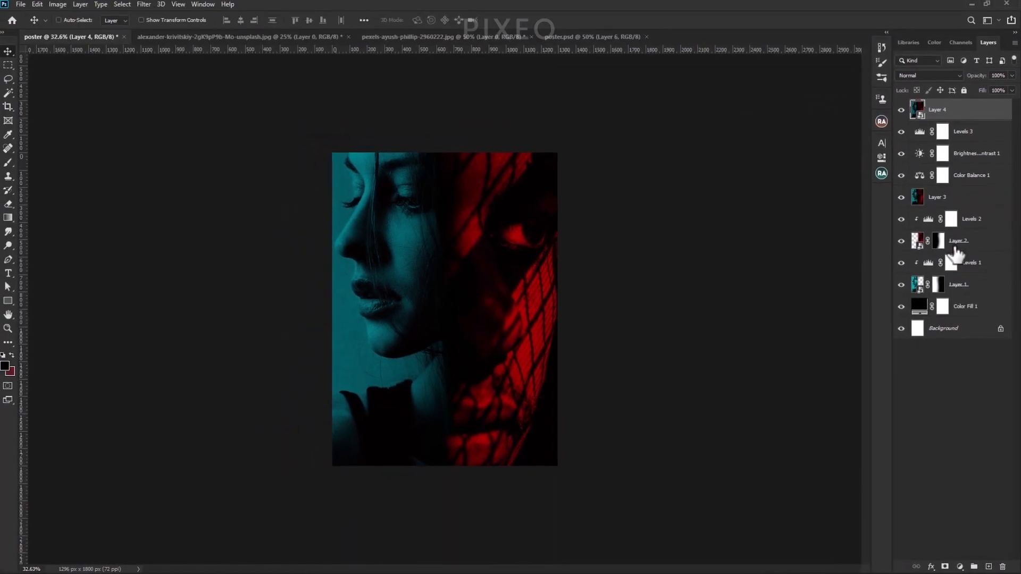
Start a Camera Raw Filter on the Layer 4 smart object with temperature -9, exposure -0.20 and contrast -2
left_click(150, 6)
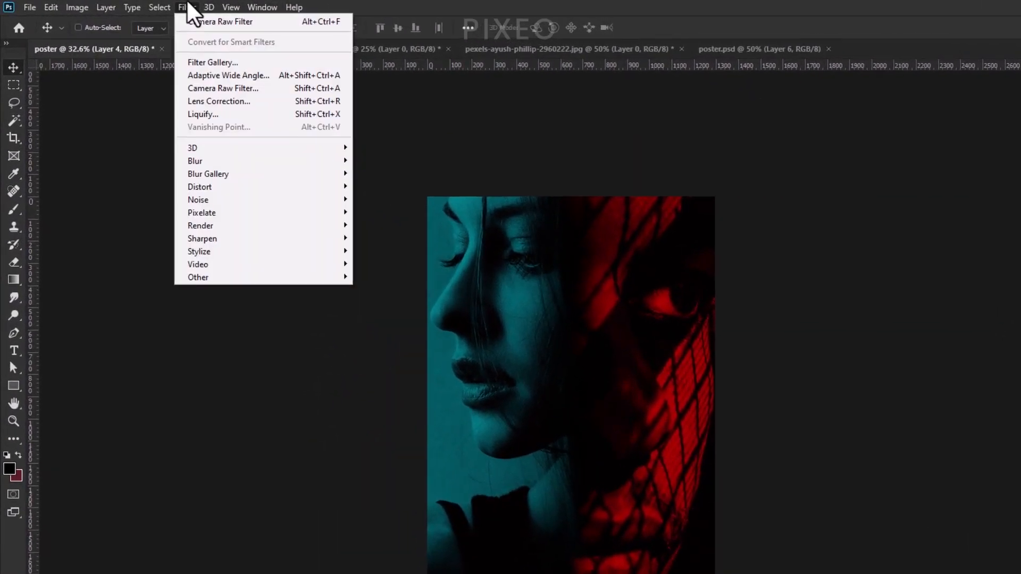
left_click(200, 88)
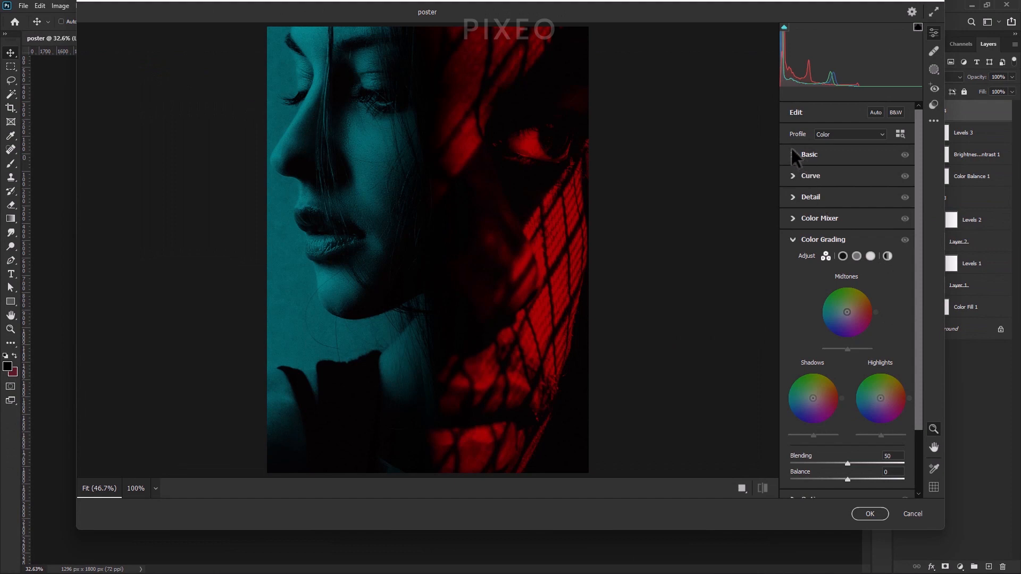
left_click(793, 153)
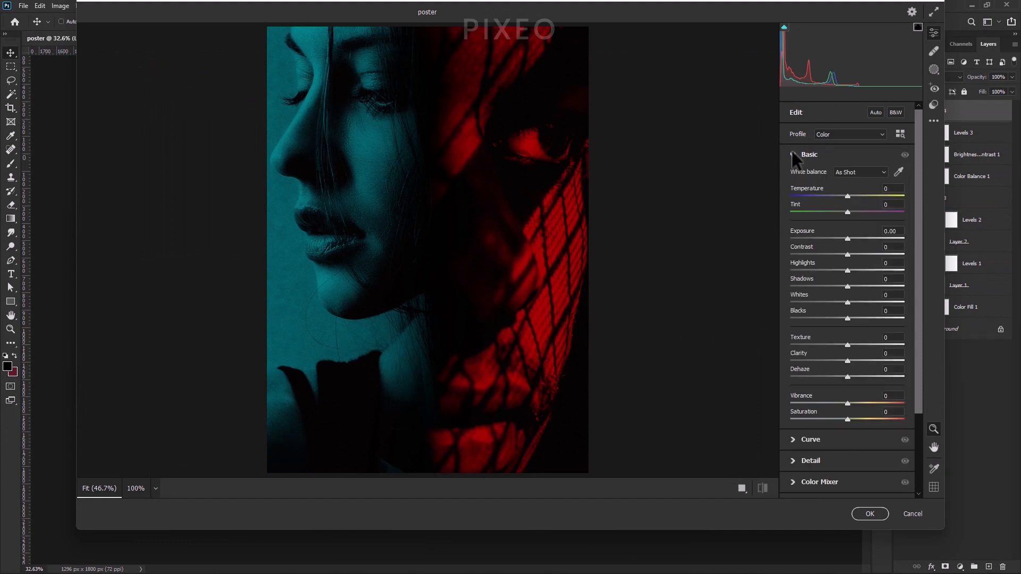
left_click(842, 195)
left_click_drag(850, 239, 848, 255)
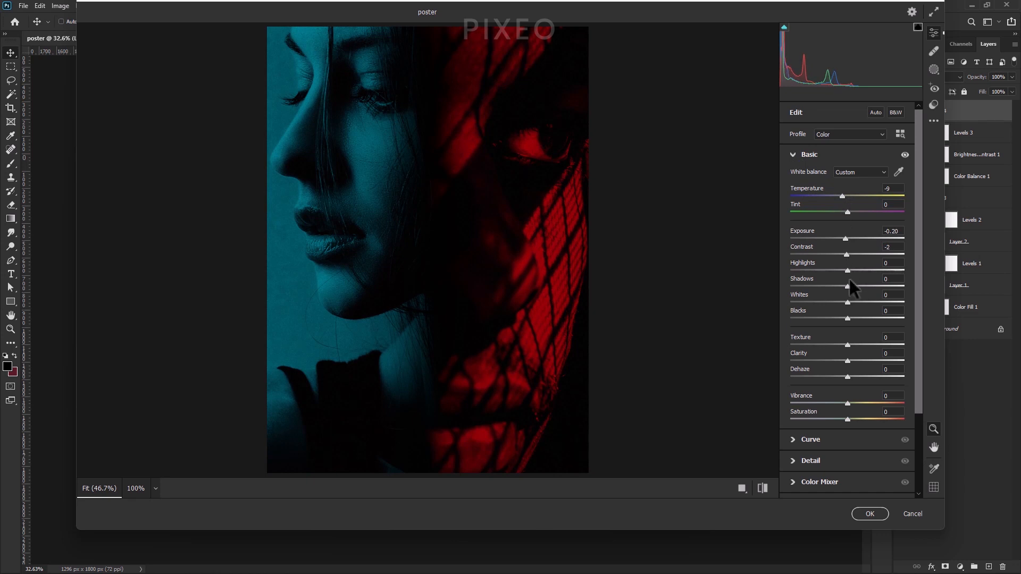
Set highlights +6, shadows -7, whites -3, blacks -7, texture +10, clarity +7 and dehaze to about -13
left_click(851, 271)
left_click_drag(848, 302, 851, 361)
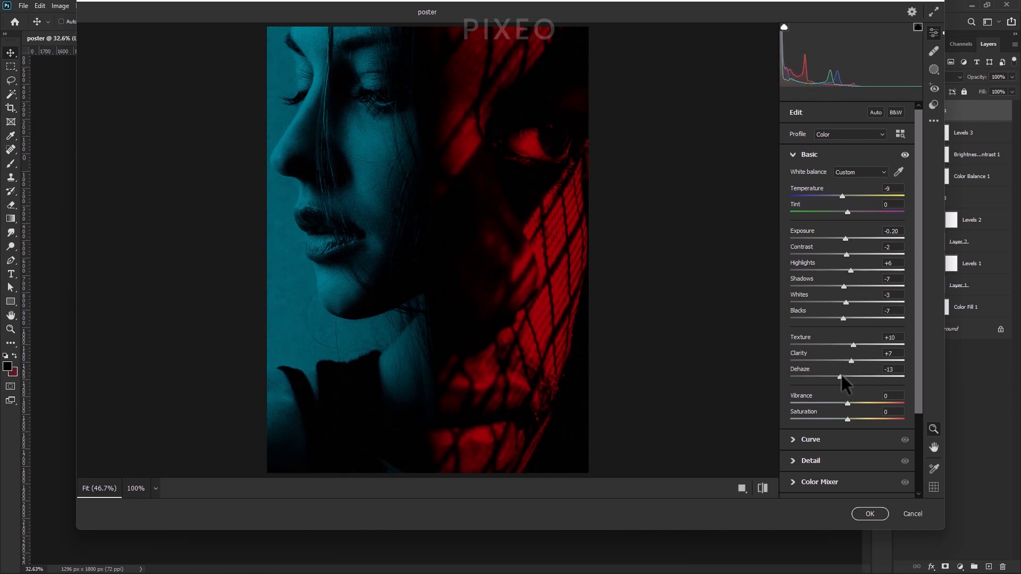
left_click(796, 156)
Adjust the reds and aquas in the Color Mixer and set the blues to saturation about +8 and luminance -19
left_click(795, 220)
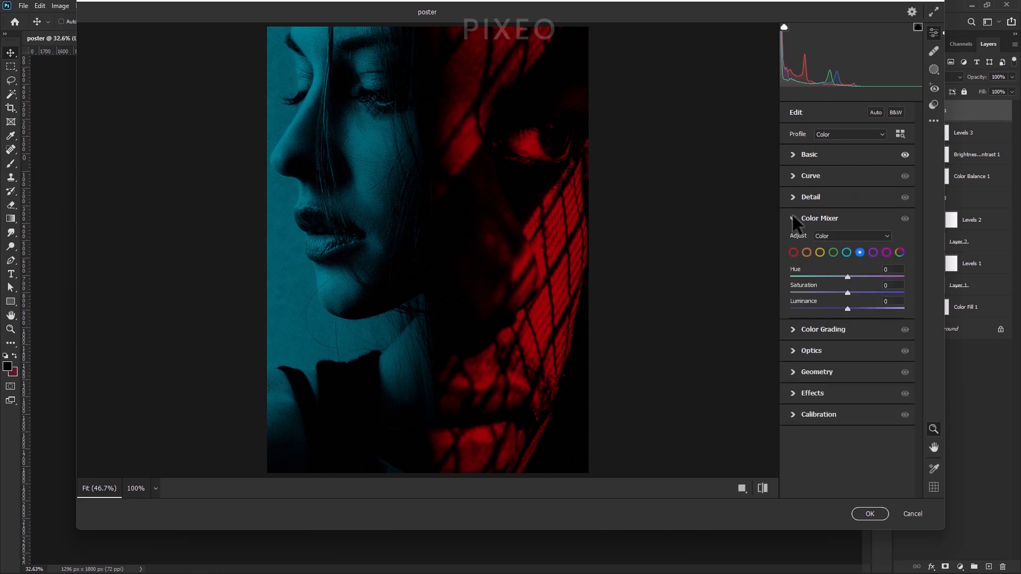
left_click_drag(862, 308, 838, 309)
left_click(847, 252)
left_click(860, 253)
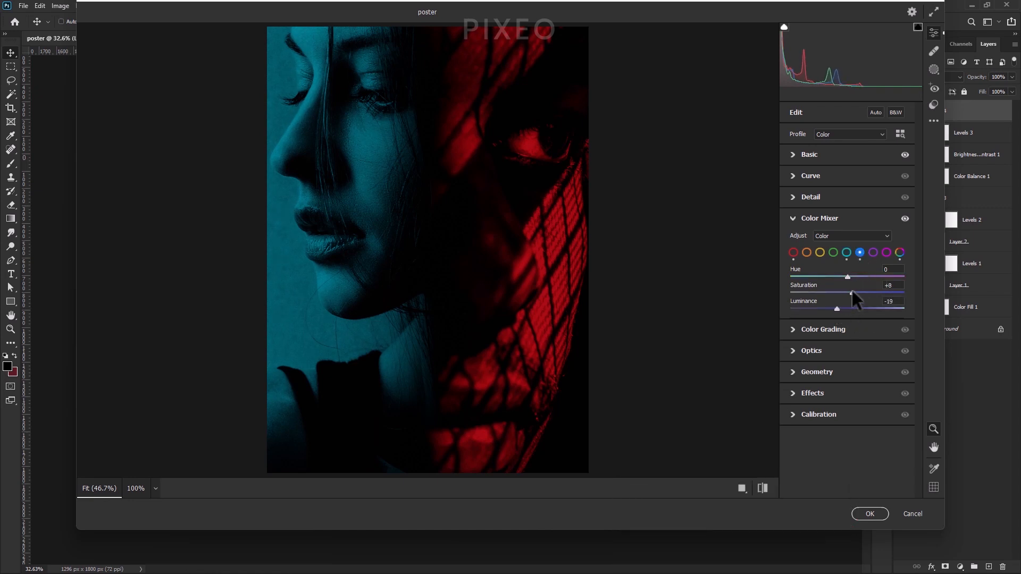
left_click(794, 219)
Add an Optics vignette of -51 with a midpoint of about 39 and apply the Camera Raw Filter
left_click(793, 261)
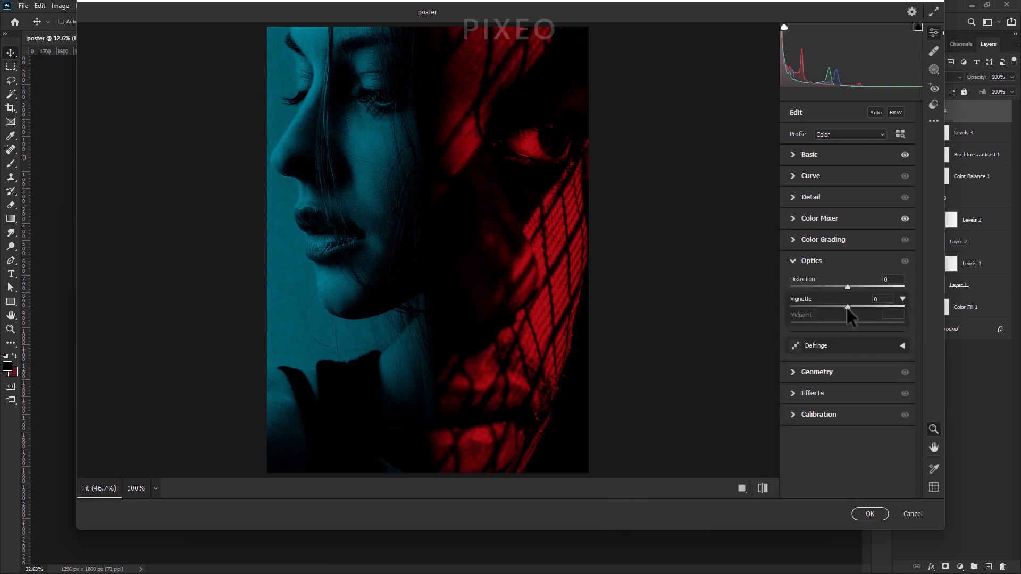
left_click_drag(848, 307, 830, 307)
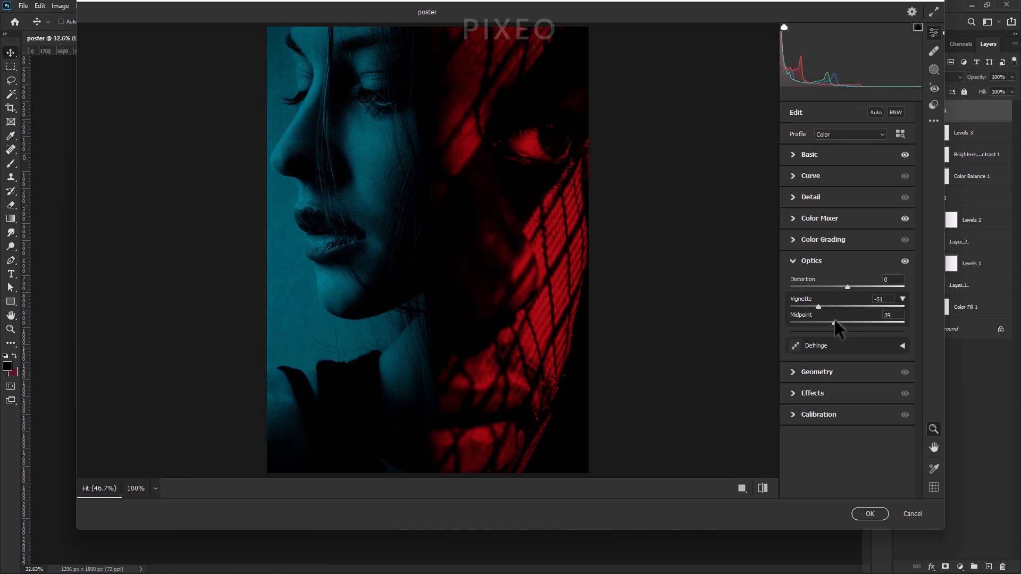
left_click(870, 513)
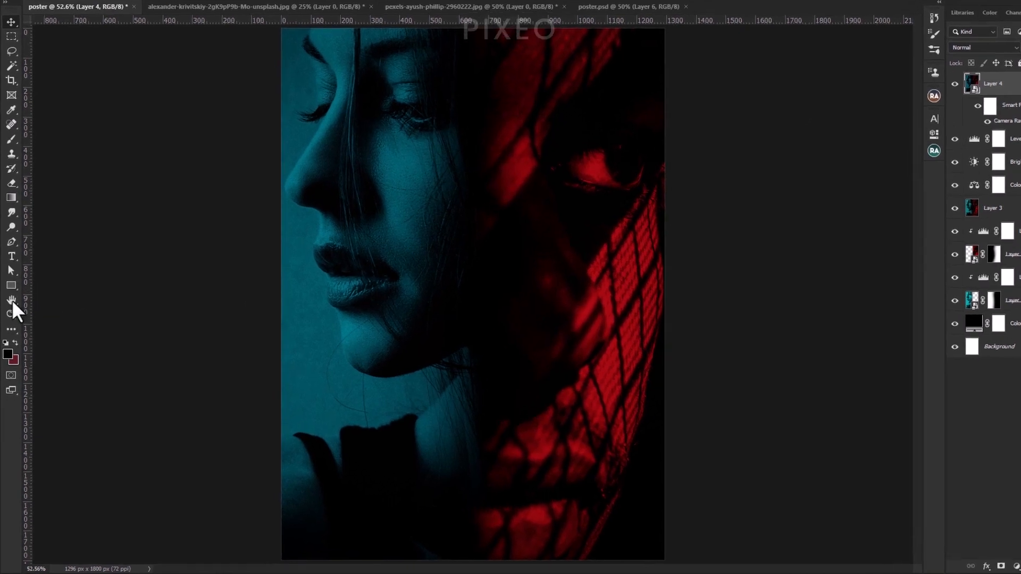
Add a text layer reading "dark" over the lower part of the cyan portrait
left_click(11, 257)
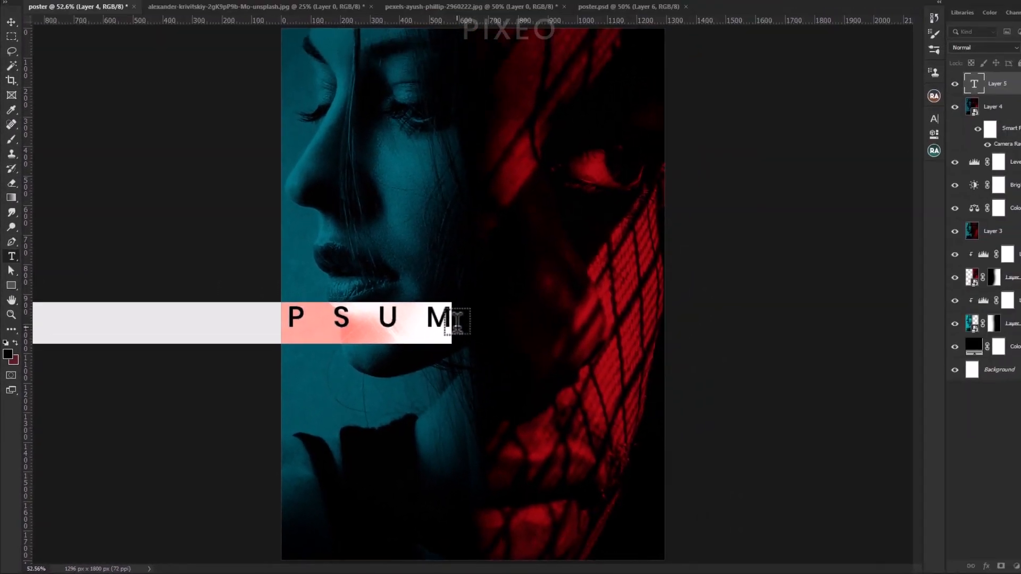
left_click(546, 272)
type("D")
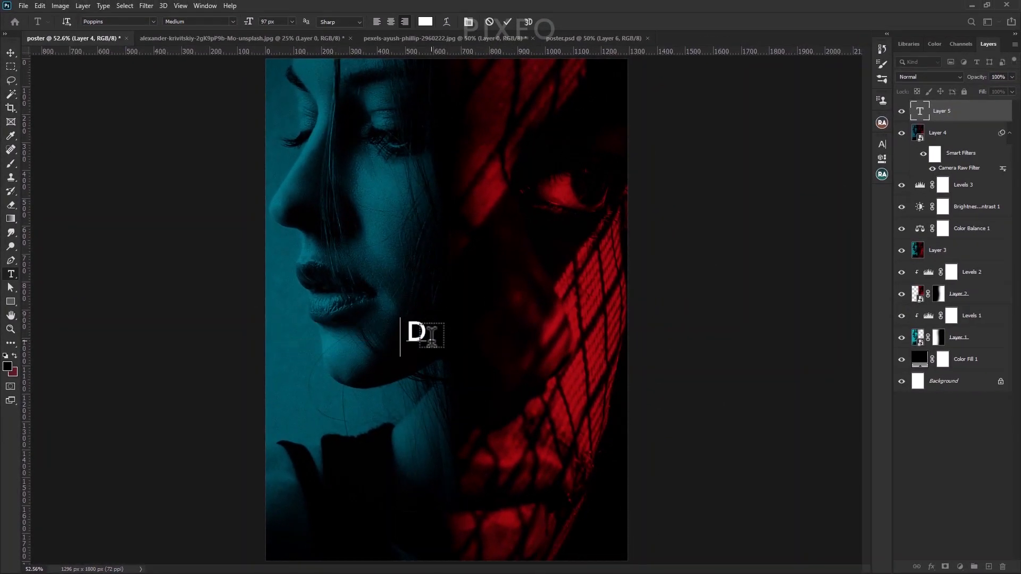
type("ark")
left_click(507, 22)
Add a separate text layer reading "secret" below the word DARK
left_click(362, 412)
type("secre")
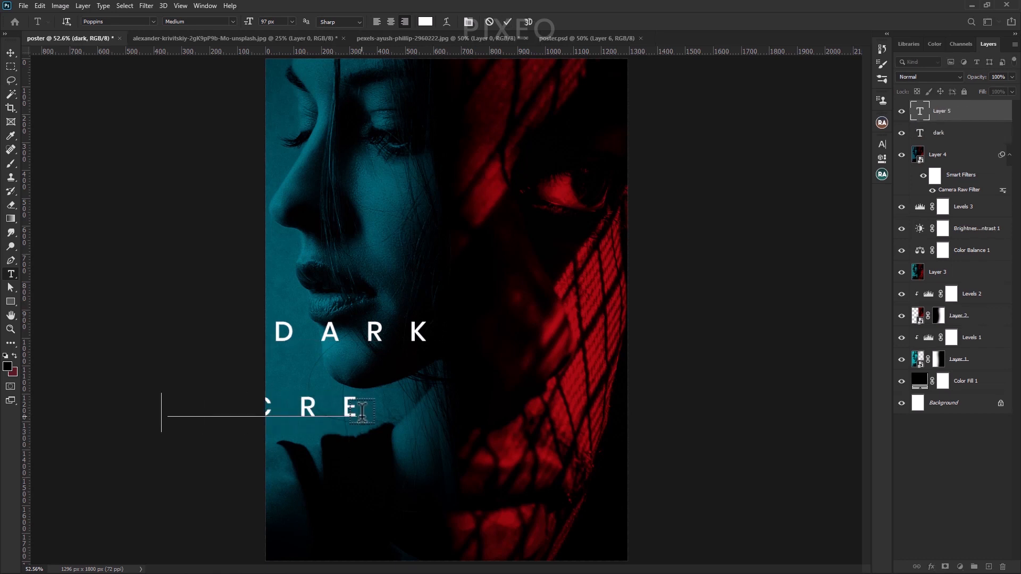
type("t")
left_click(508, 22)
Move DARK to the lower middle of the poster and place SECRET directly beneath it
left_click(943, 134)
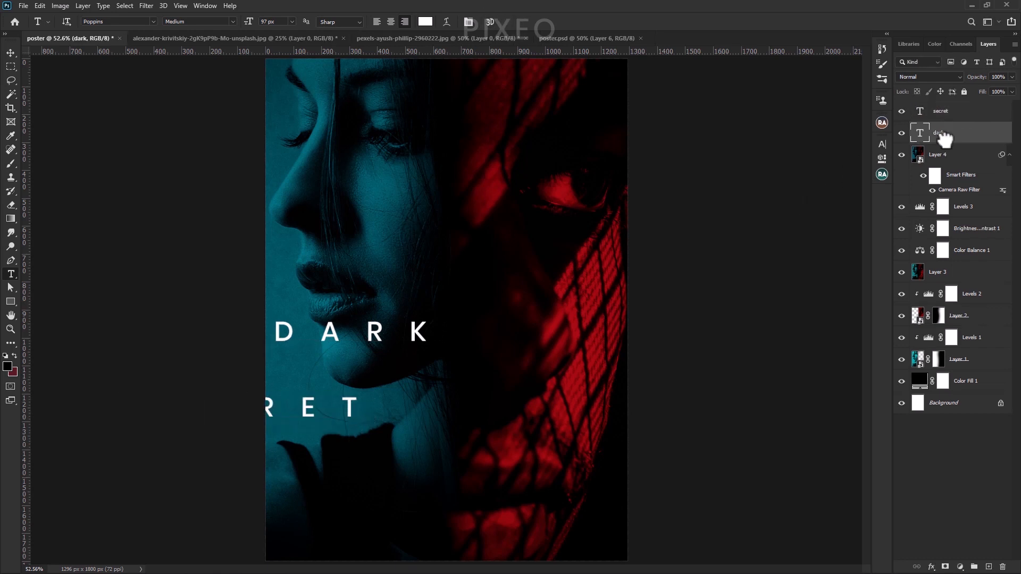
left_click(10, 53)
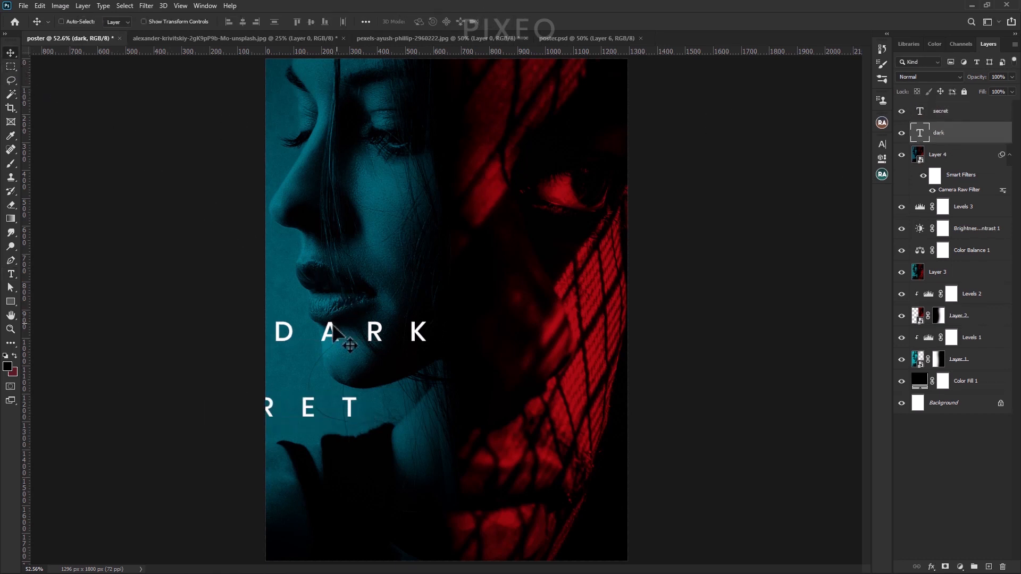
left_click_drag(333, 326, 429, 420)
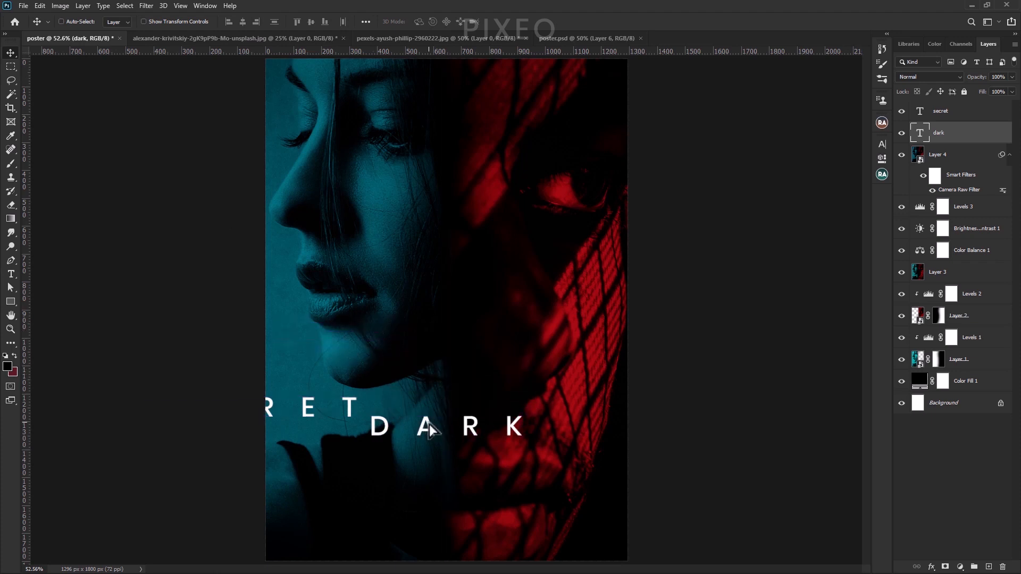
left_click(944, 118)
left_click_drag(306, 412, 511, 473)
Set the DARK text's tracking to 600 and its font style to Light
left_click(944, 132)
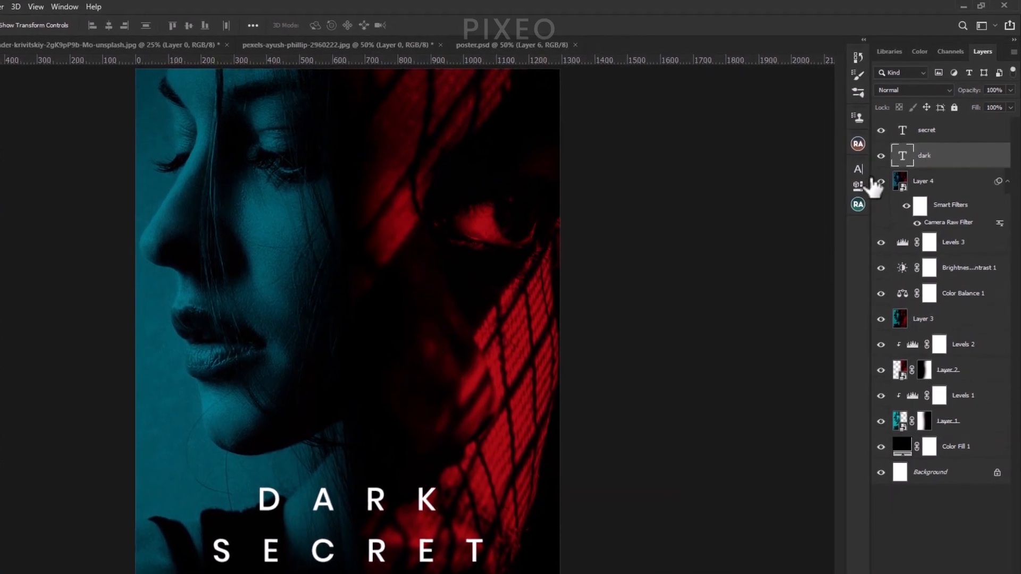
left_click(859, 169)
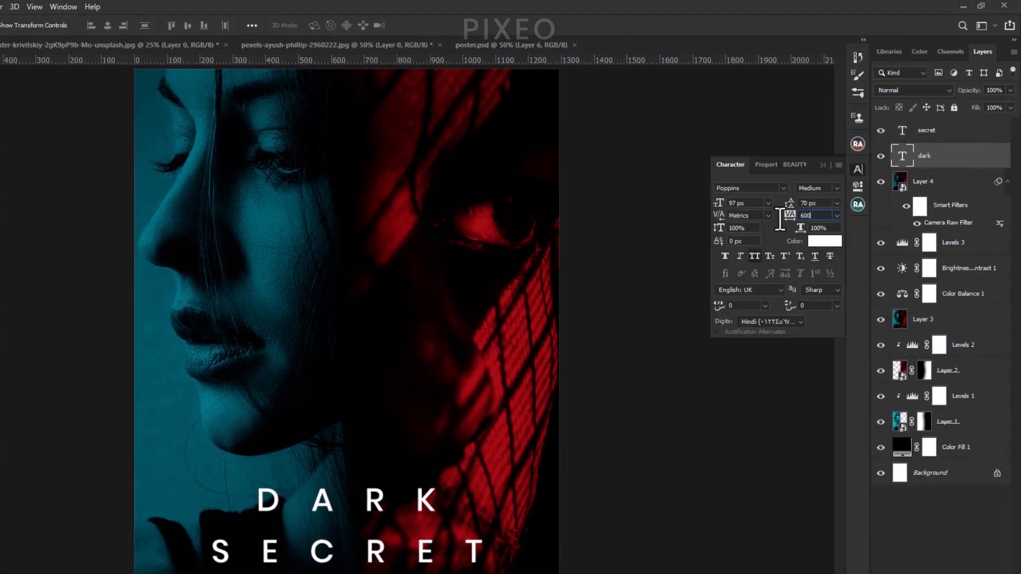
key("Return")
left_click(832, 189)
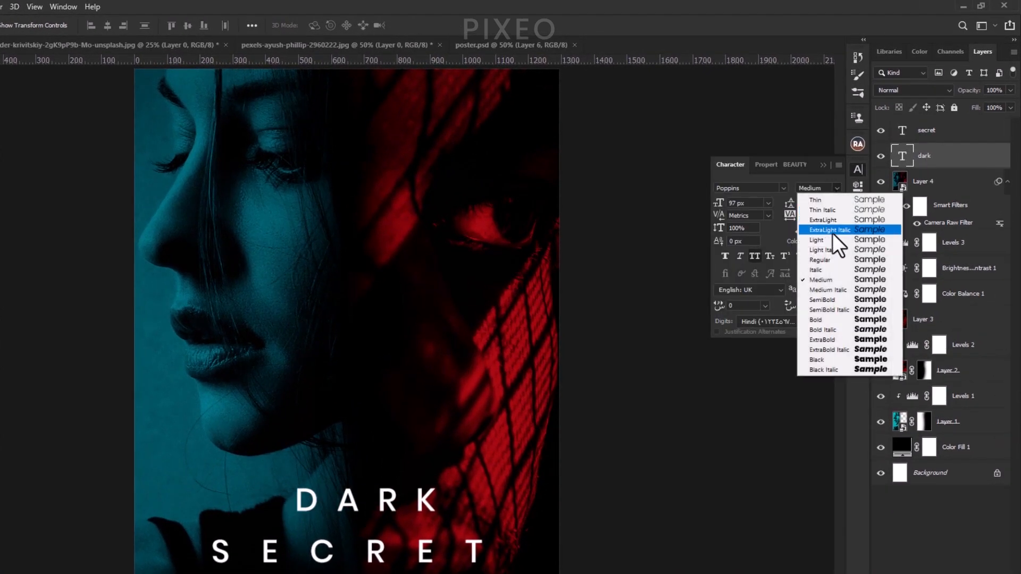
left_click(832, 237)
left_click(824, 165)
Center the DARK and SECRET text layers horizontally on the canvas using a full-canvas selection, and remove the selection
key("ctrl+a")
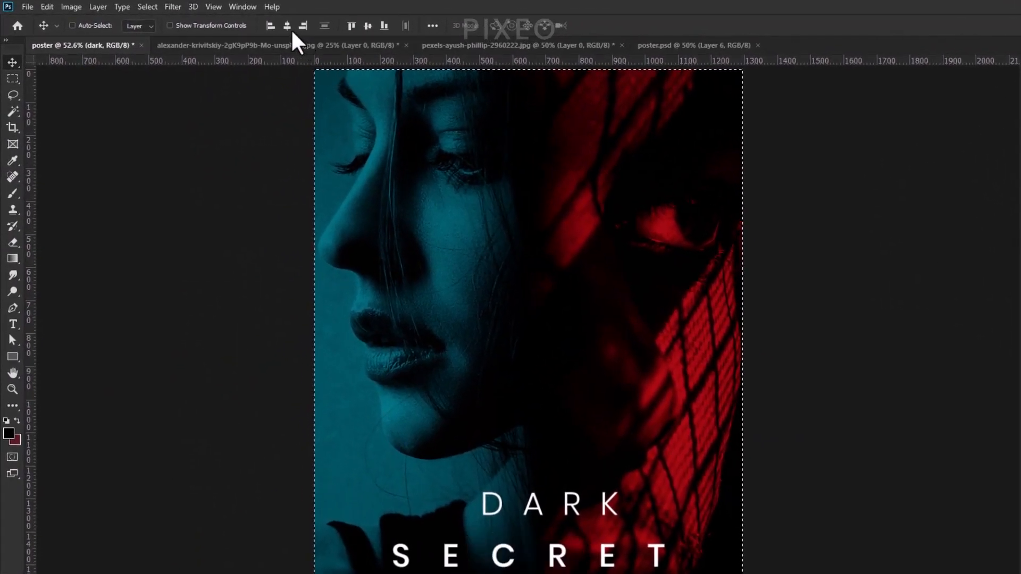
left_click(287, 25)
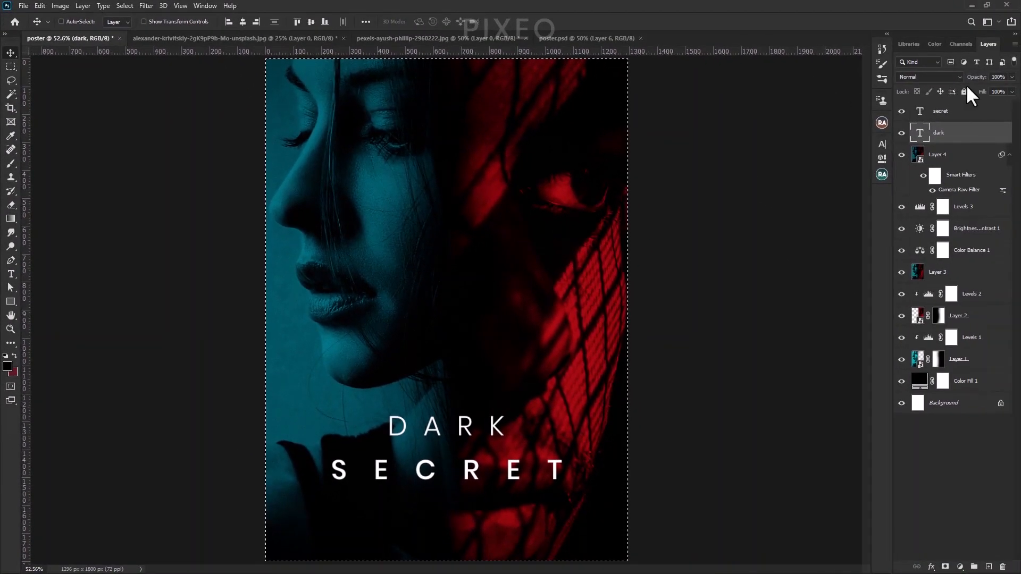
left_click(920, 109)
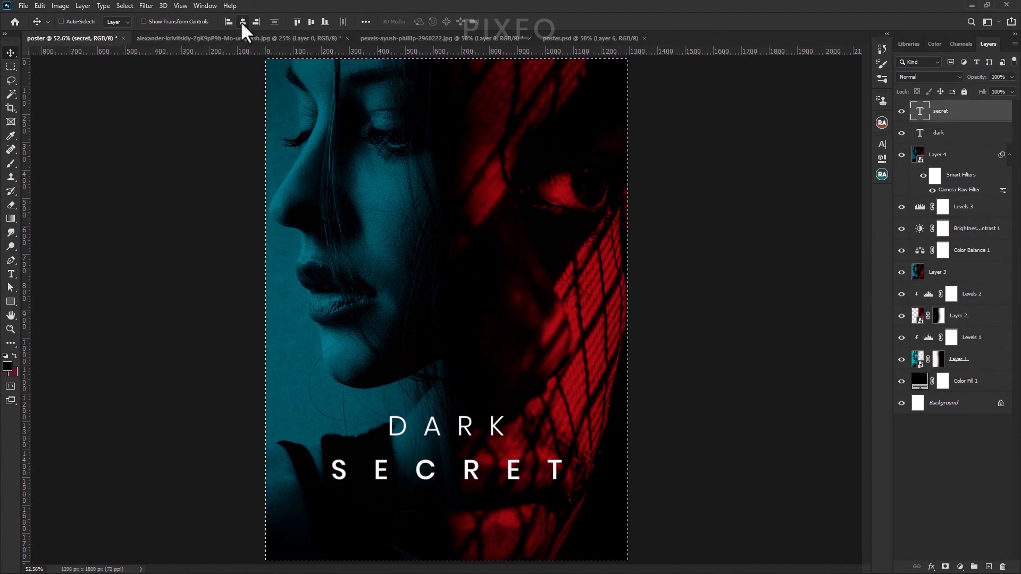
key("ctrl+d")
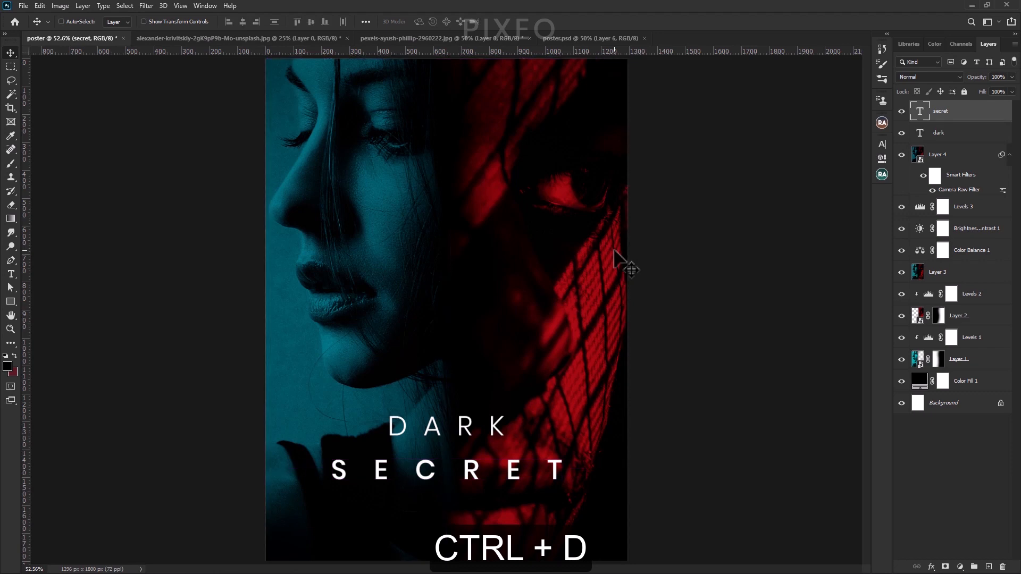